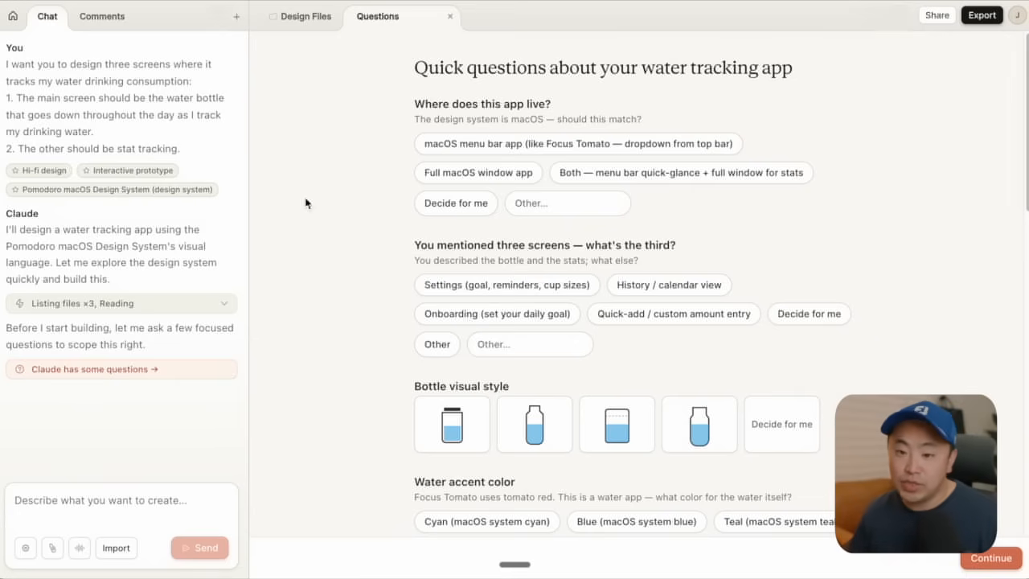
# Step: Answer the scoping questions with a macOS menu bar app as the platform and Settings (goal, reminders, cup sizes) as the third screen
pyautogui.scroll(-4, 360, 233)
pyautogui.scroll(-1, 407, 203)
pyautogui.scroll(5, 426, 282)
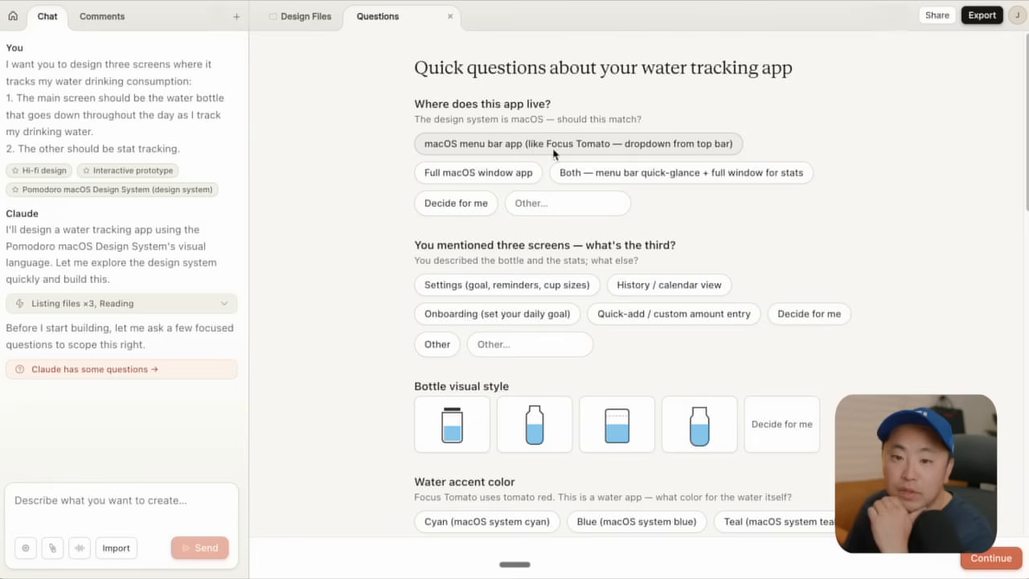
pyautogui.click(594, 152)
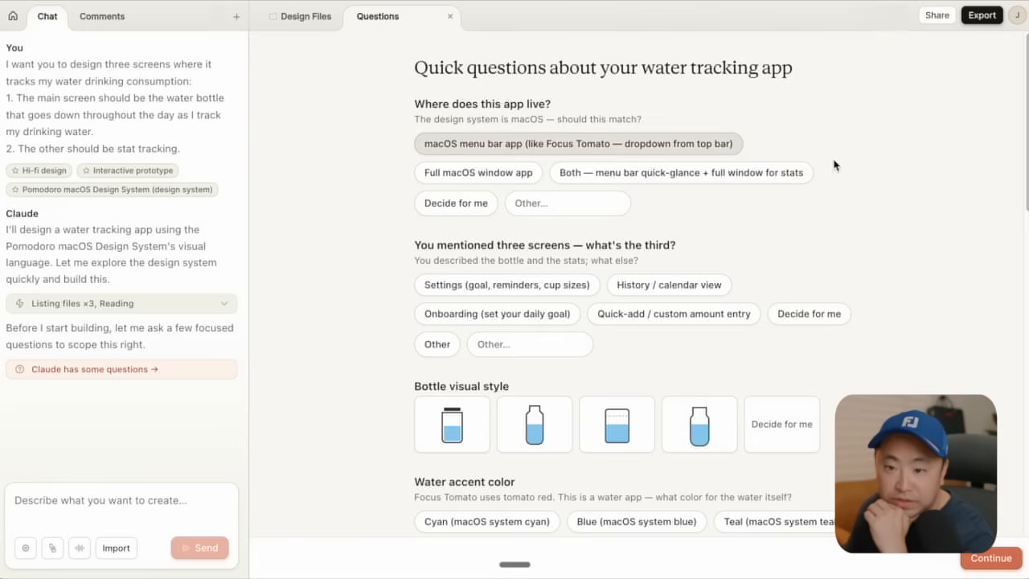
pyautogui.scroll(-1, 831, 170)
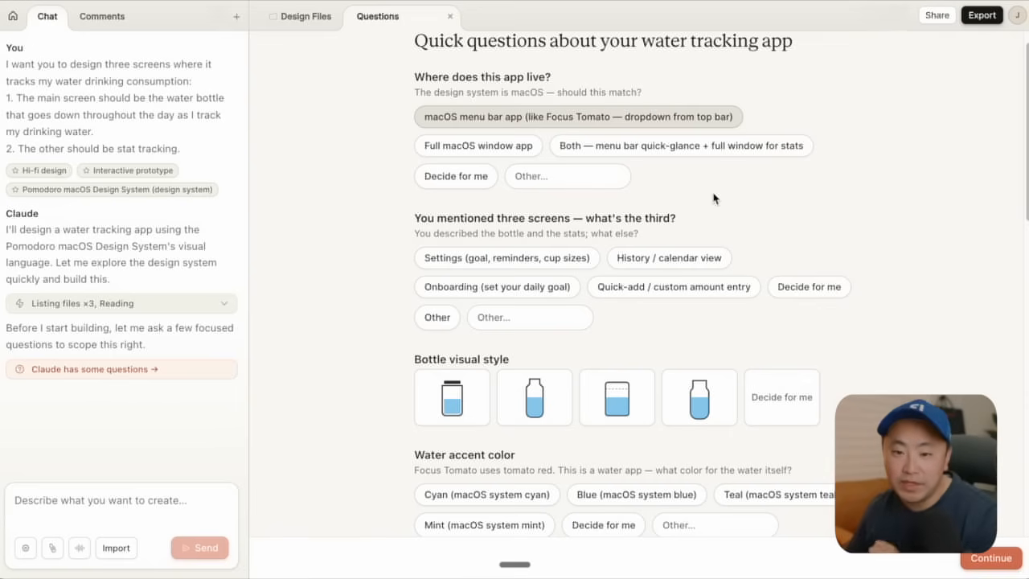
pyautogui.scroll(-2, 713, 206)
pyautogui.click(510, 207)
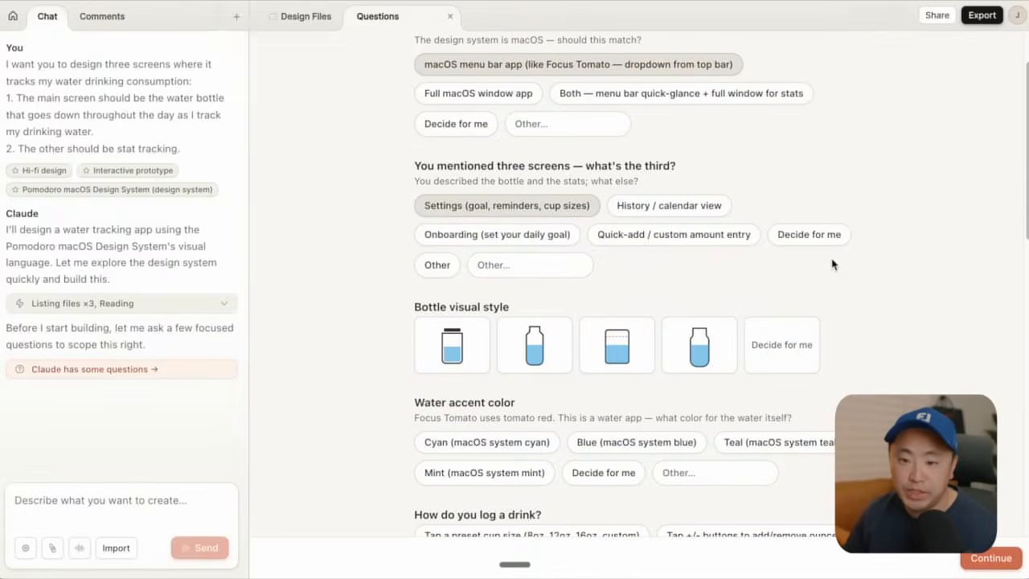
# Step: Choose the narrow-necked second bottle style, a draining bottle, the mixed vibe and 2–3 bottle layout variations, and submit the answers
pyautogui.scroll(-1, 844, 261)
pyautogui.scroll(-2, 863, 259)
pyautogui.scroll(-2, 863, 259)
pyautogui.scroll(-2, 862, 259)
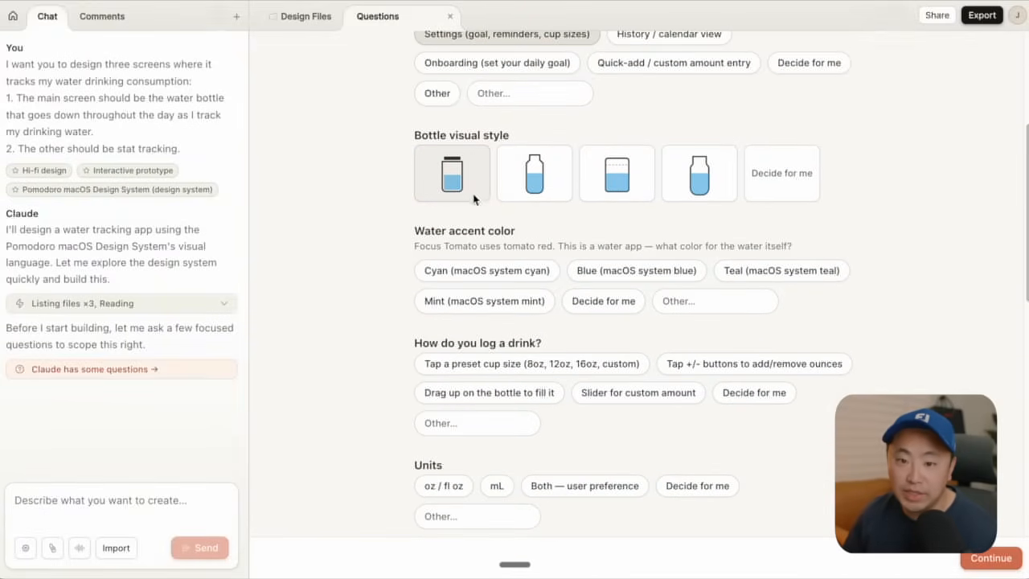
pyautogui.click(532, 190)
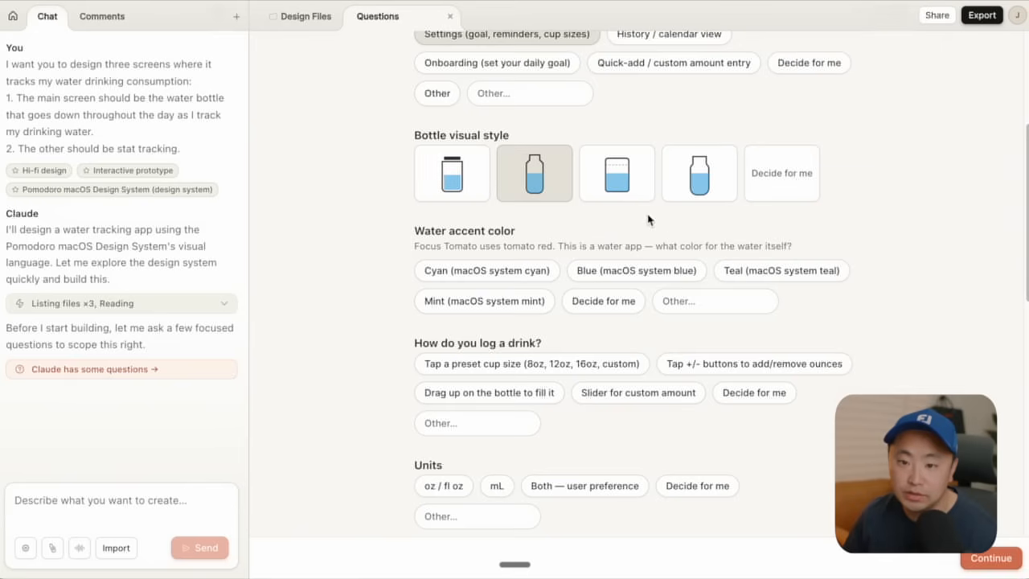
pyautogui.scroll(-10, 738, 229)
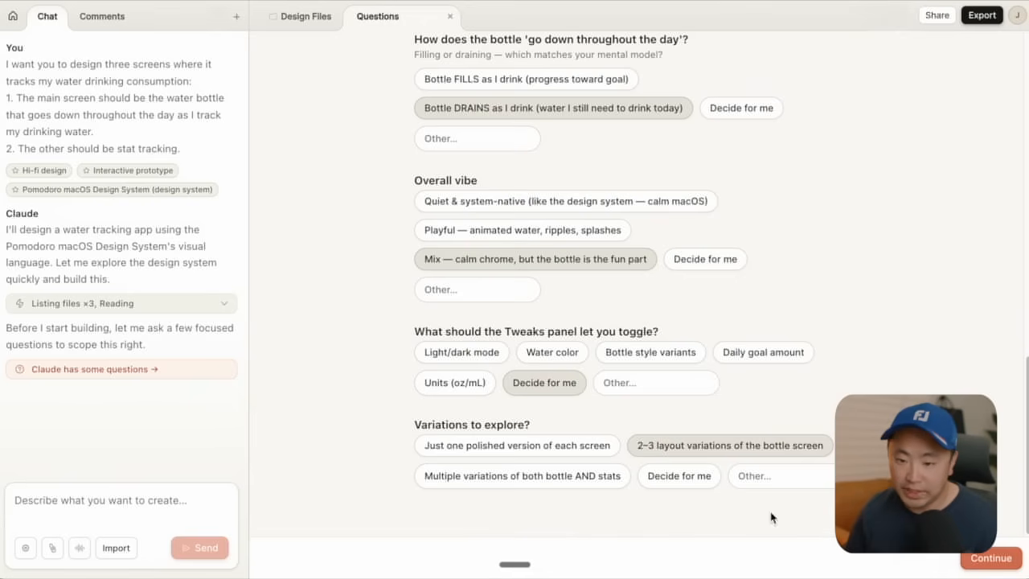
pyautogui.click(990, 558)
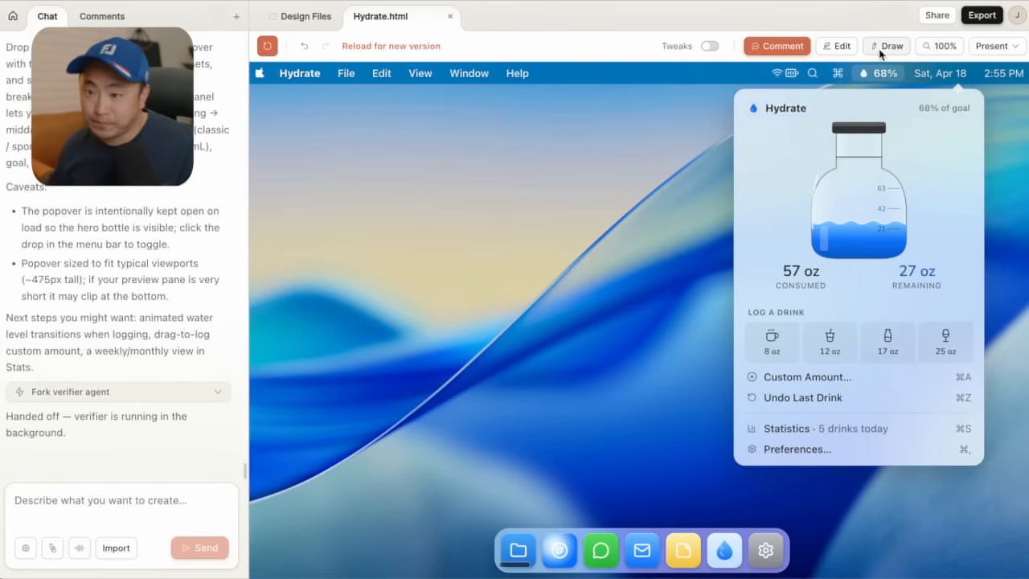
# Step: Send Claude a comment on the water bottle asking for a minimalist line-art bottle
pyautogui.click(776, 45)
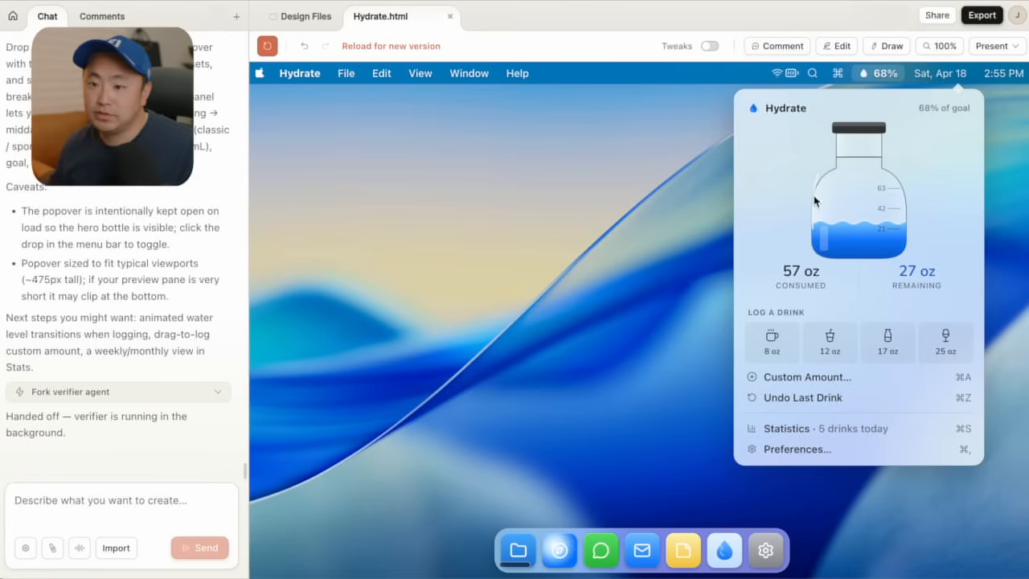
pyautogui.click(777, 46)
pyautogui.click(813, 162)
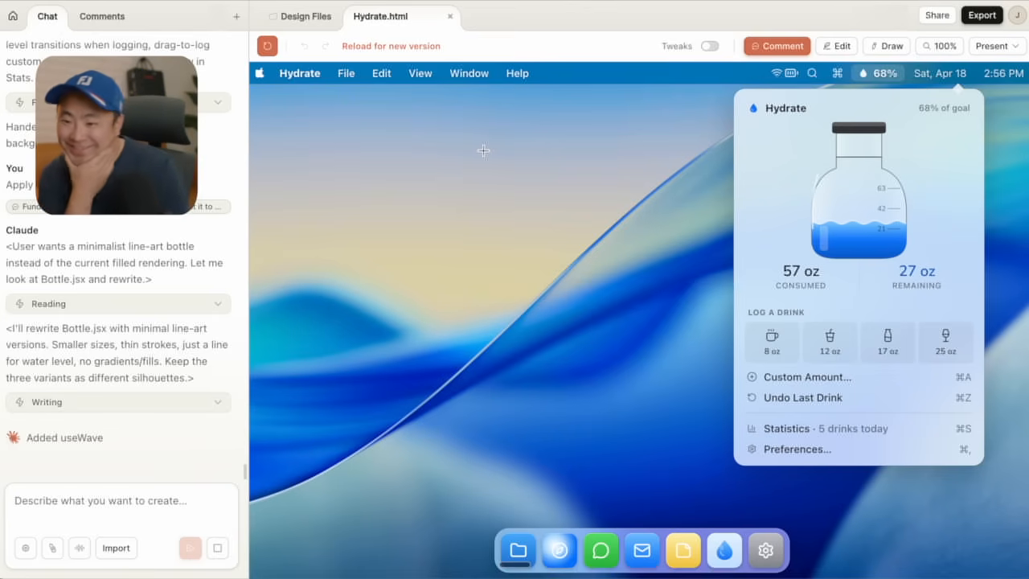
# Step: Discard the empty comment, leave comment mode and open the Statistics screen of the Hydrate prototype
pyautogui.click(832, 434)
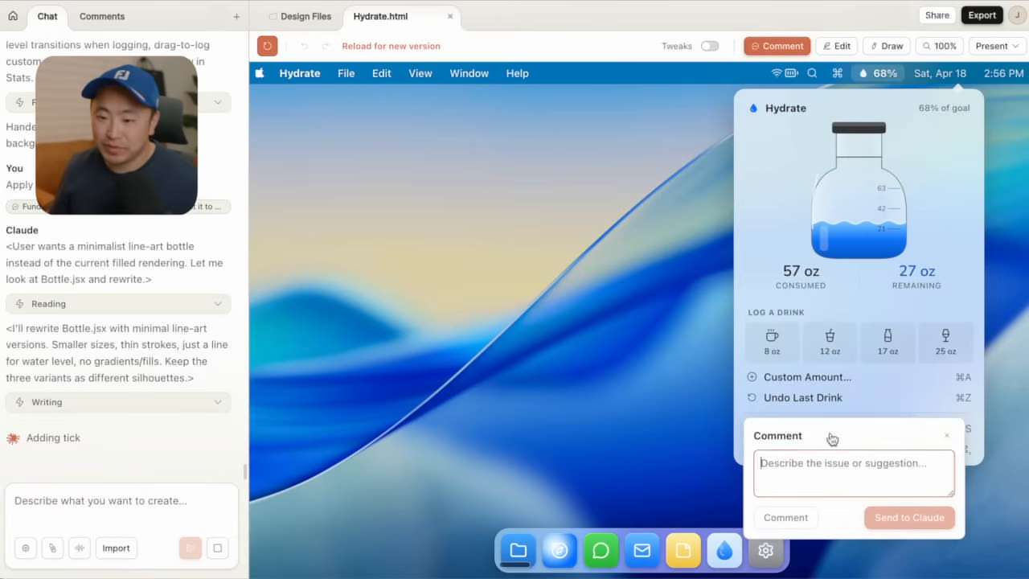
pyautogui.click(947, 436)
pyautogui.click(768, 45)
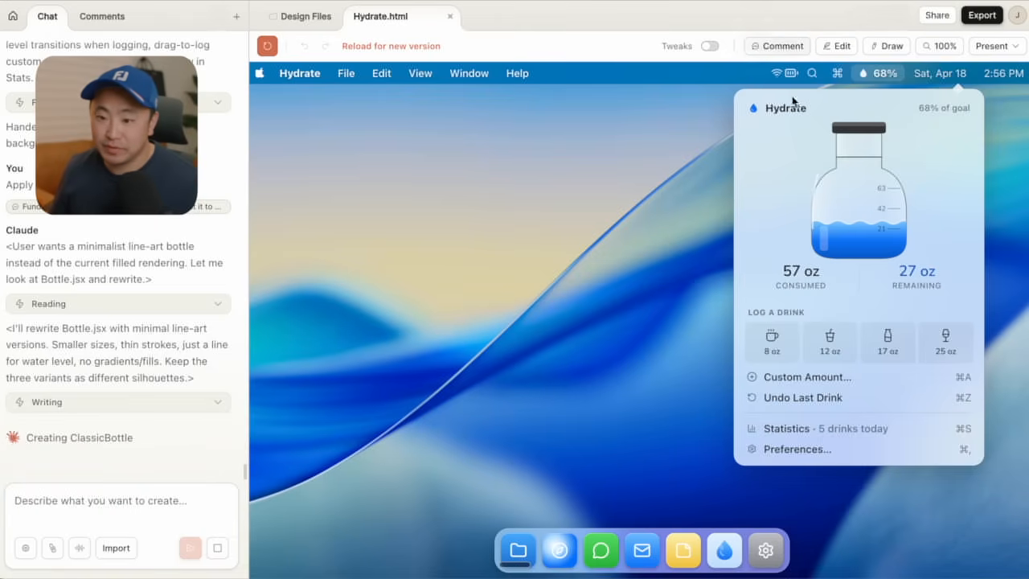
pyautogui.click(792, 432)
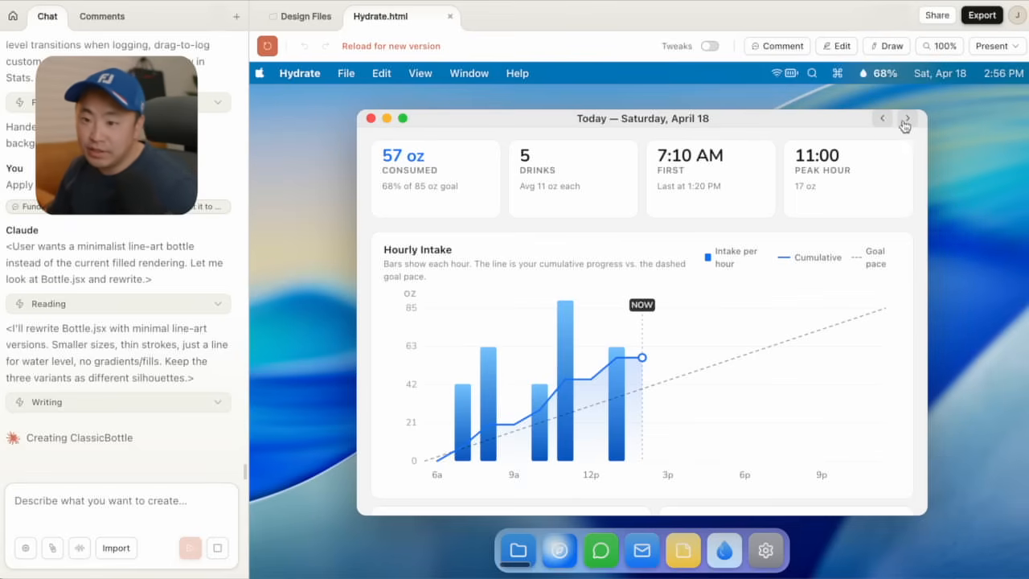
# Step: Send Claude the comment "There's no padding here. We need padding for this." on the statistics window's date arrows and leave comment mode
pyautogui.click(784, 46)
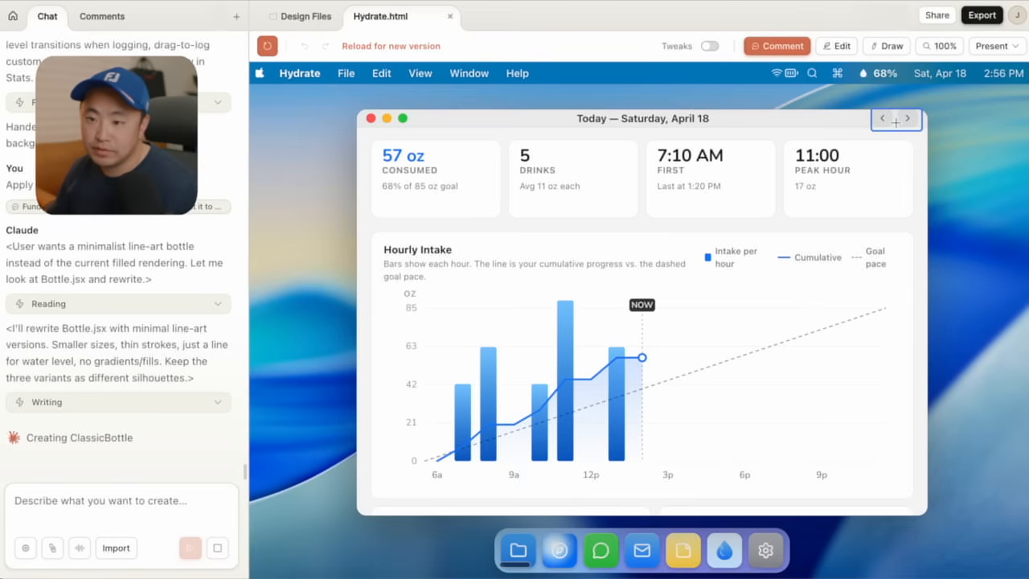
pyautogui.click(895, 121)
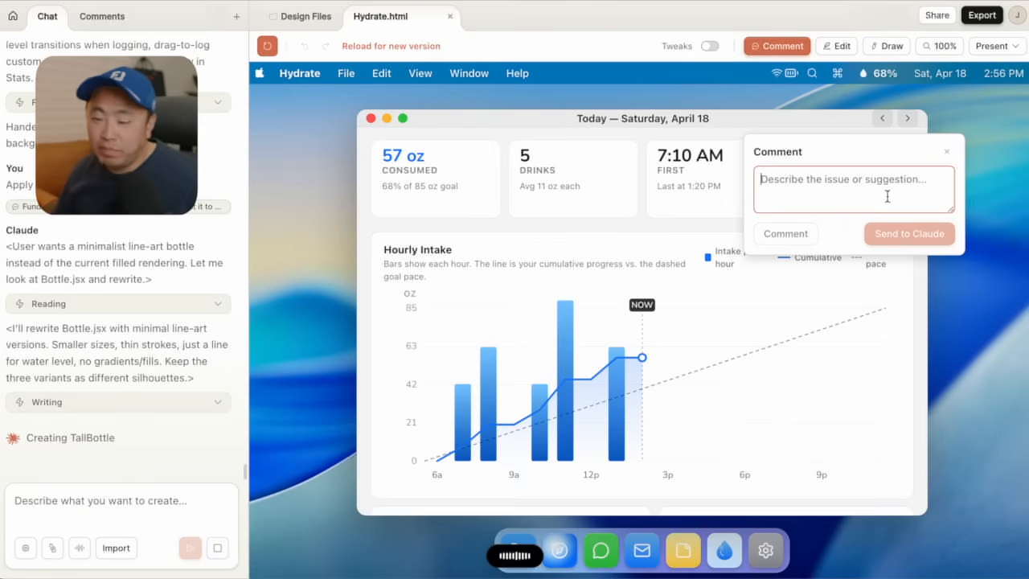
pyautogui.click(908, 234)
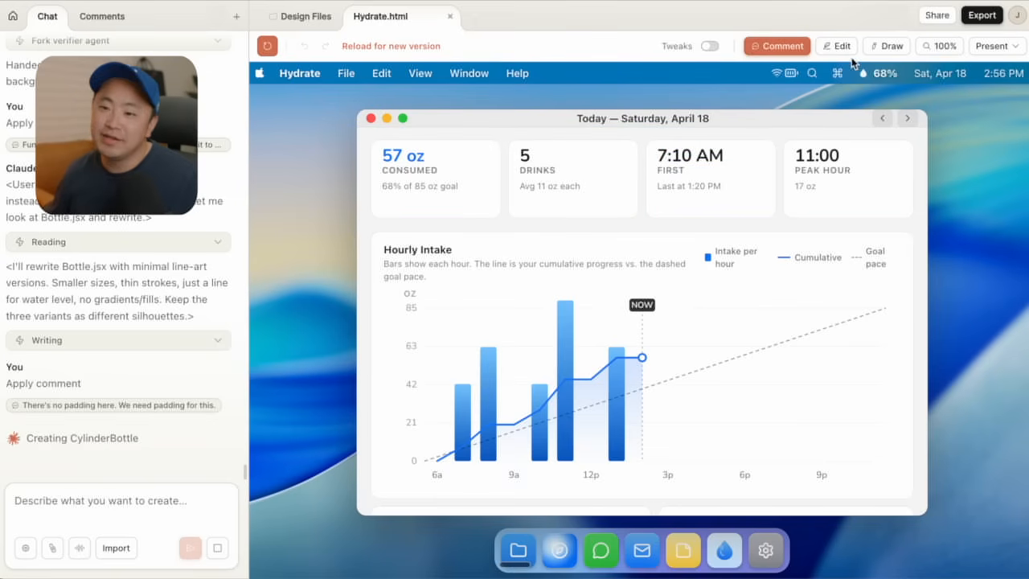
pyautogui.click(792, 45)
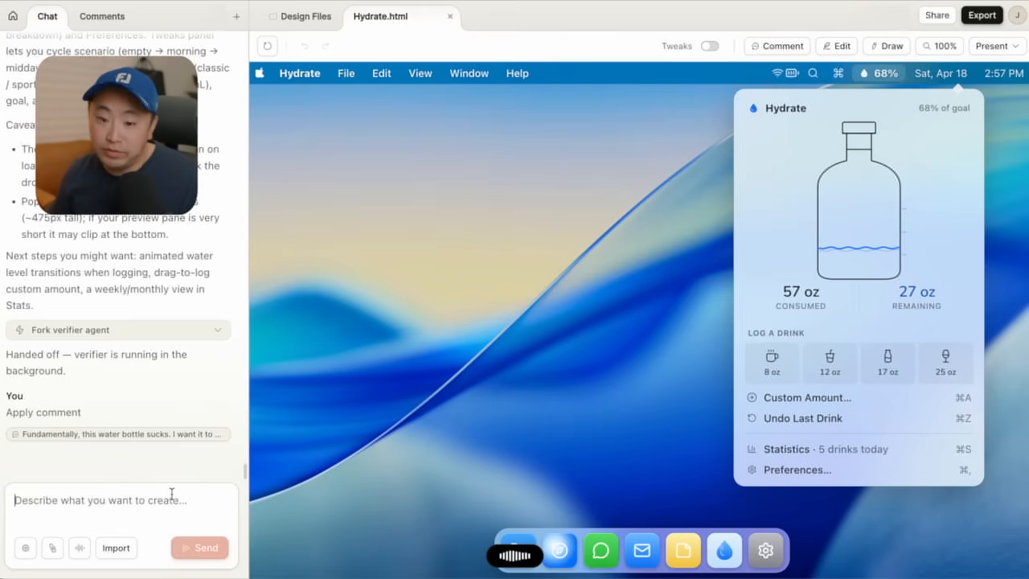
# Step: Enter the follow-up chat message "Okay, but the water needs to be way smaller."
pyautogui.write('Okay, but the water needs to be way smaller.')
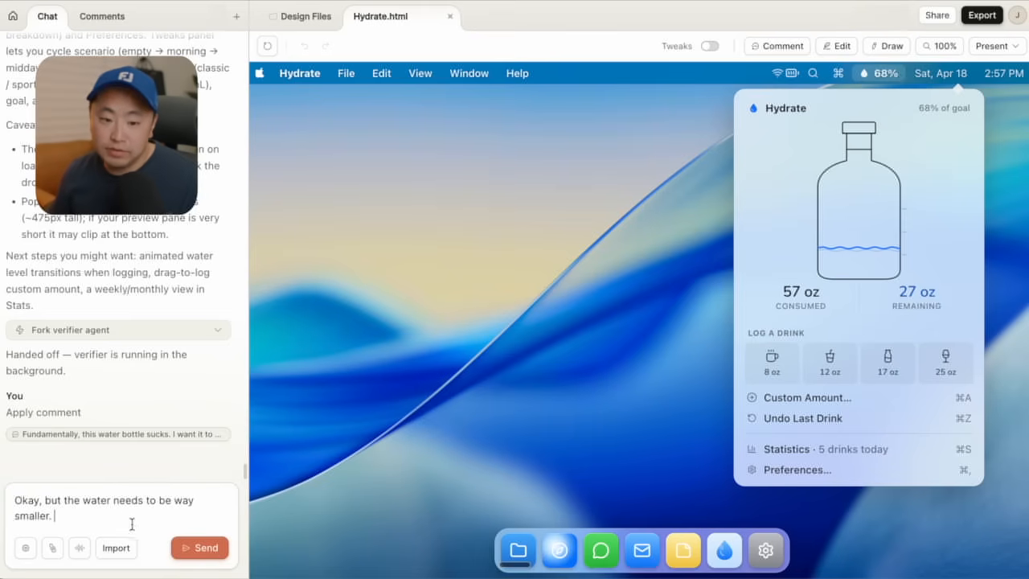
pyautogui.press('fn')
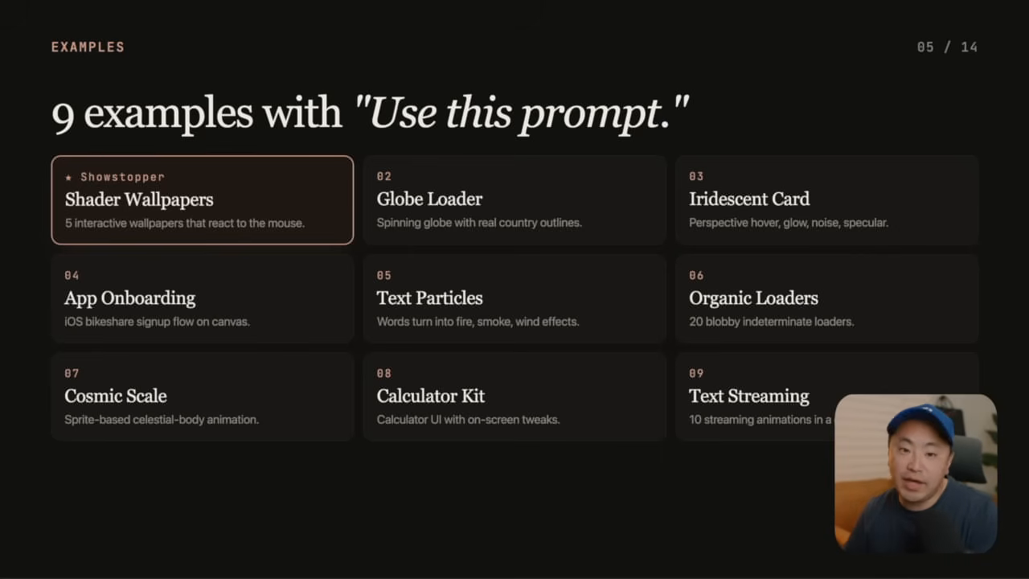
pyautogui.moveTo(712, 117); pyautogui.dragTo(52, 119)
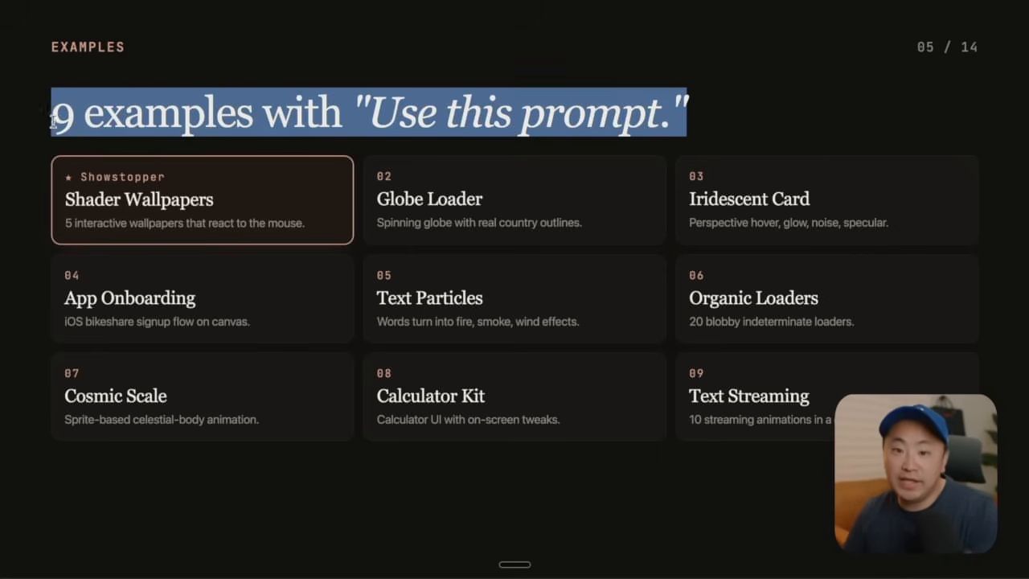
pyautogui.click(812, 76)
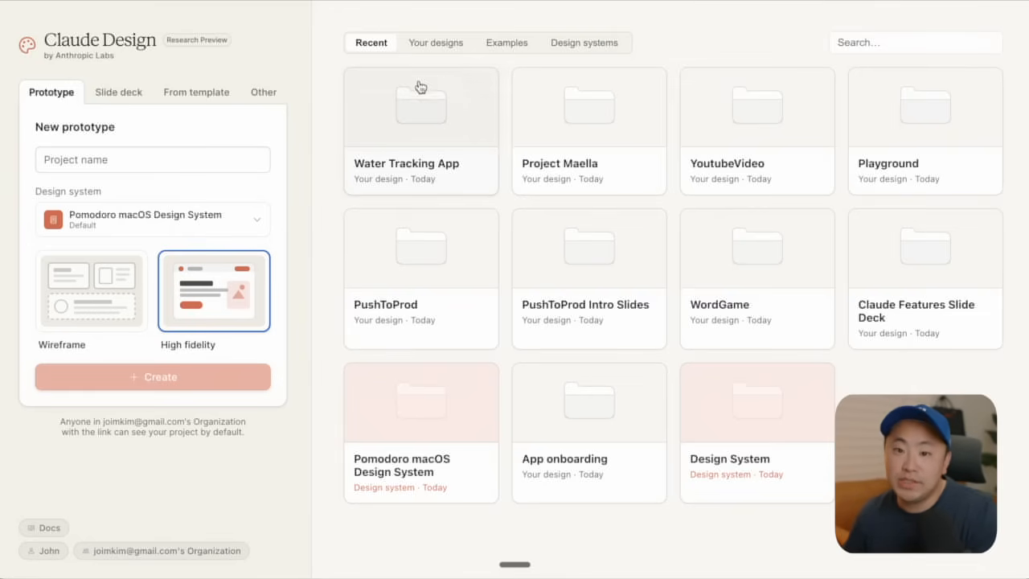
# Step: Browse the Claude Design examples and their prompts, from the cosmic scale animation to the text particle effects
pyautogui.click(507, 45)
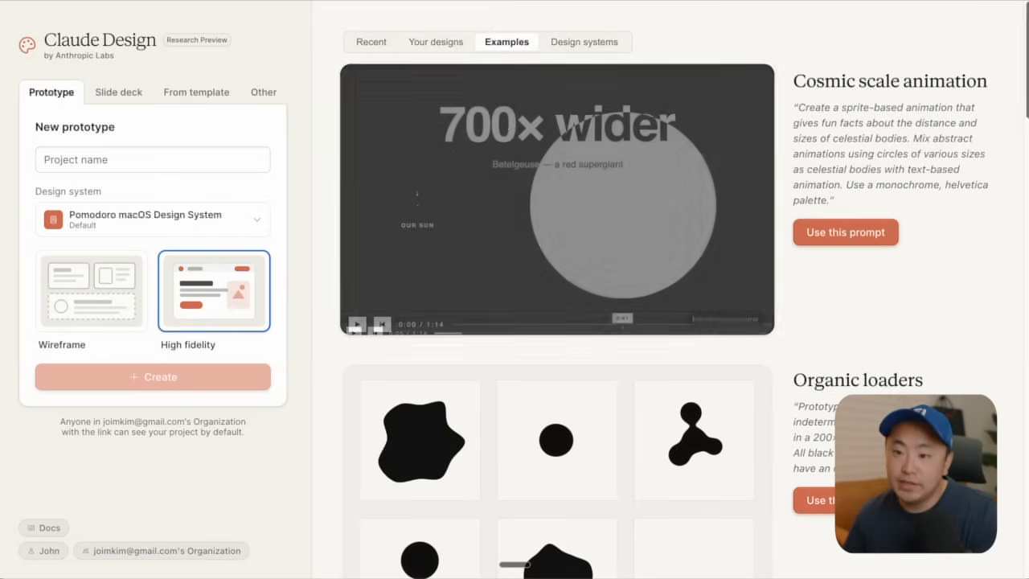
pyautogui.scroll(-10, 880, 89)
pyautogui.scroll(-5, 880, 72)
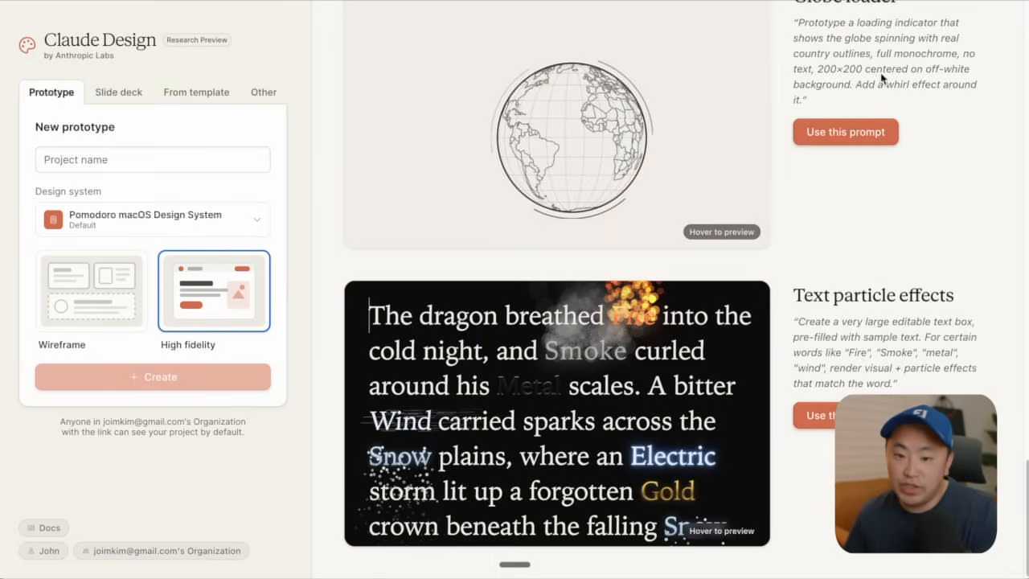
pyautogui.scroll(15, 909, 338)
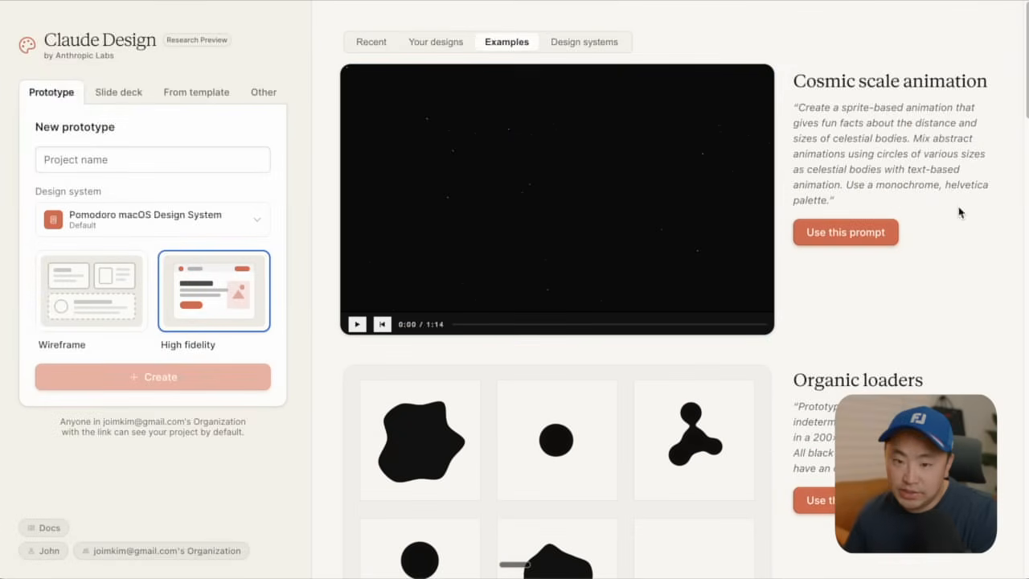
pyautogui.scroll(-8, 959, 212)
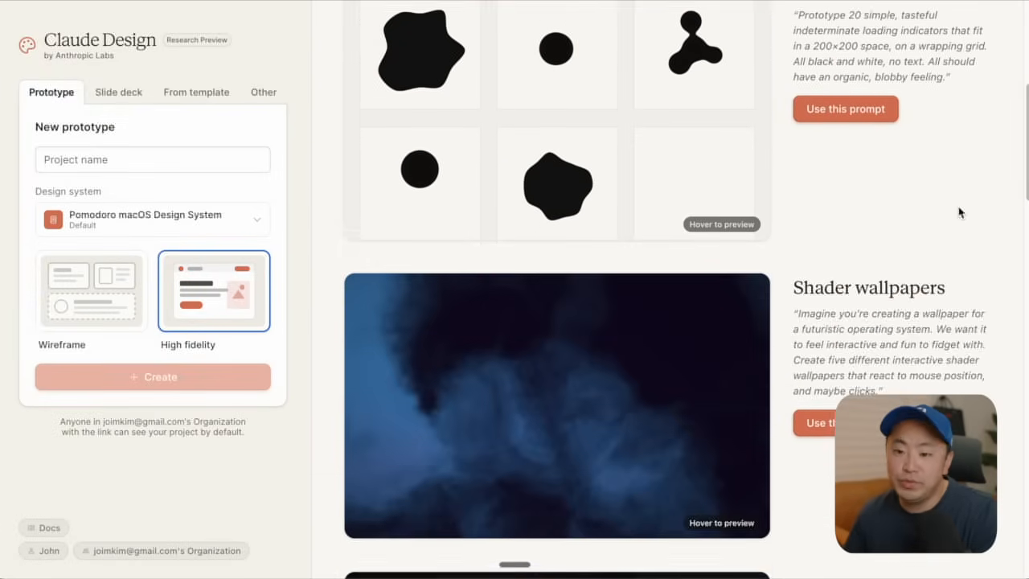
pyautogui.scroll(-3, 959, 212)
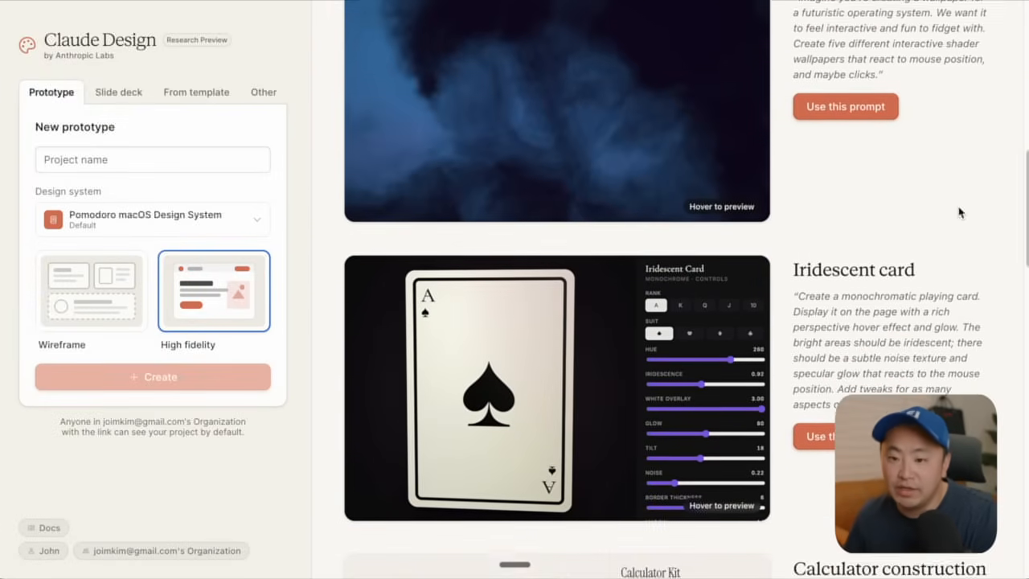
pyautogui.scroll(-15, 960, 213)
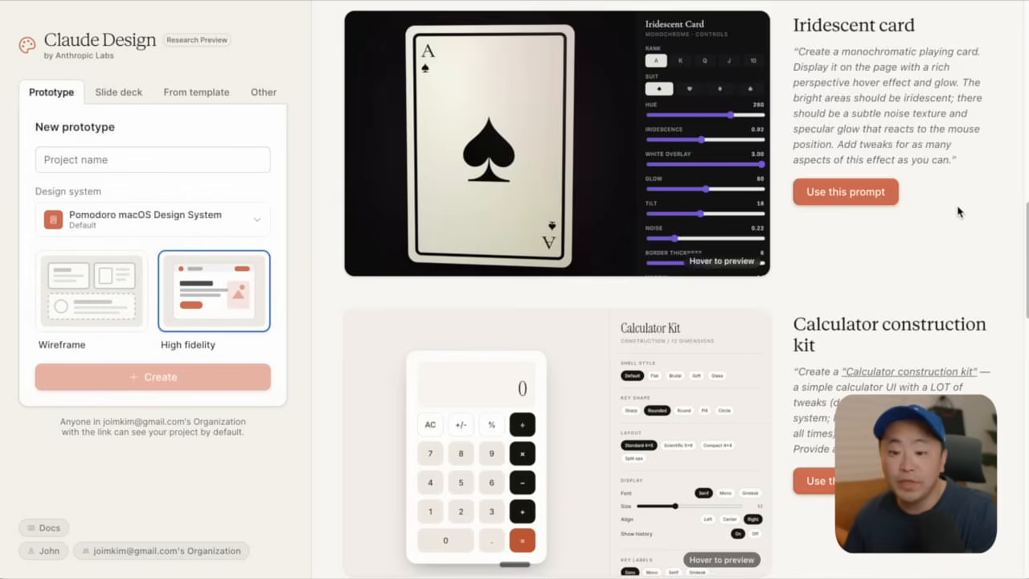
pyautogui.scroll(-20, 959, 212)
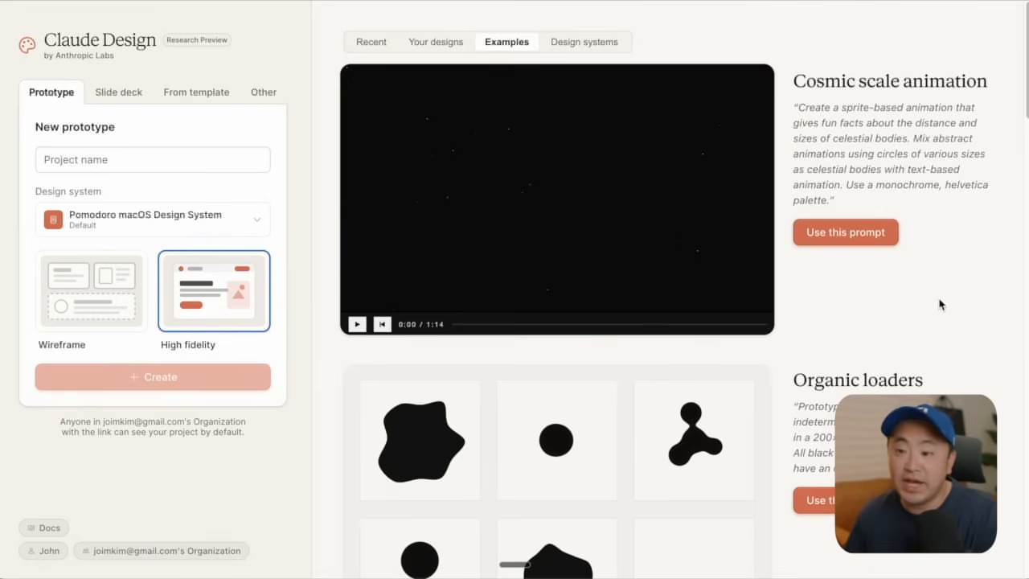
# Step: Start a project from the Cosmic scale animation prompt, attach the Pomodoro macOS Design System and send the prompt
pyautogui.click(848, 232)
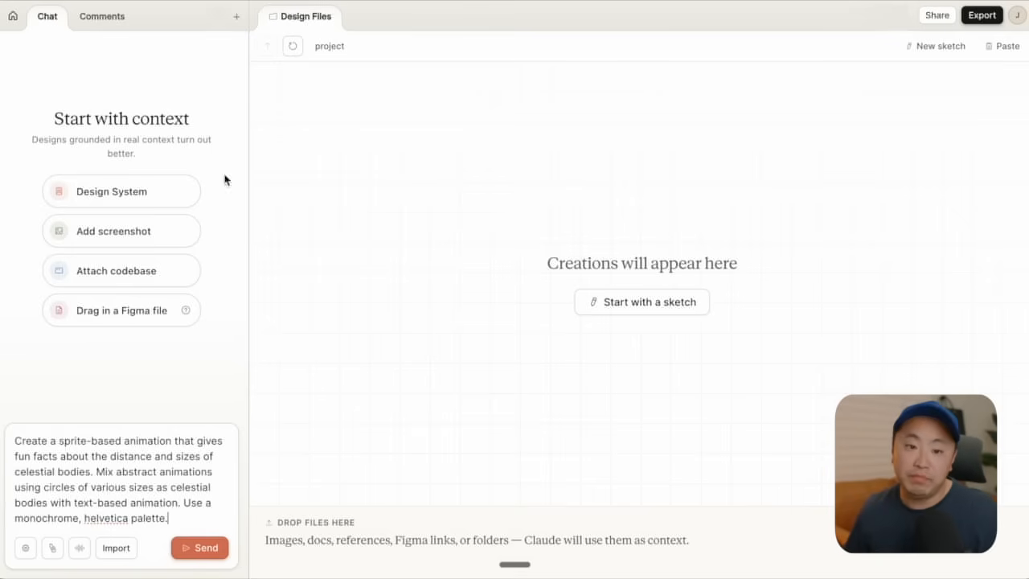
pyautogui.click(192, 190)
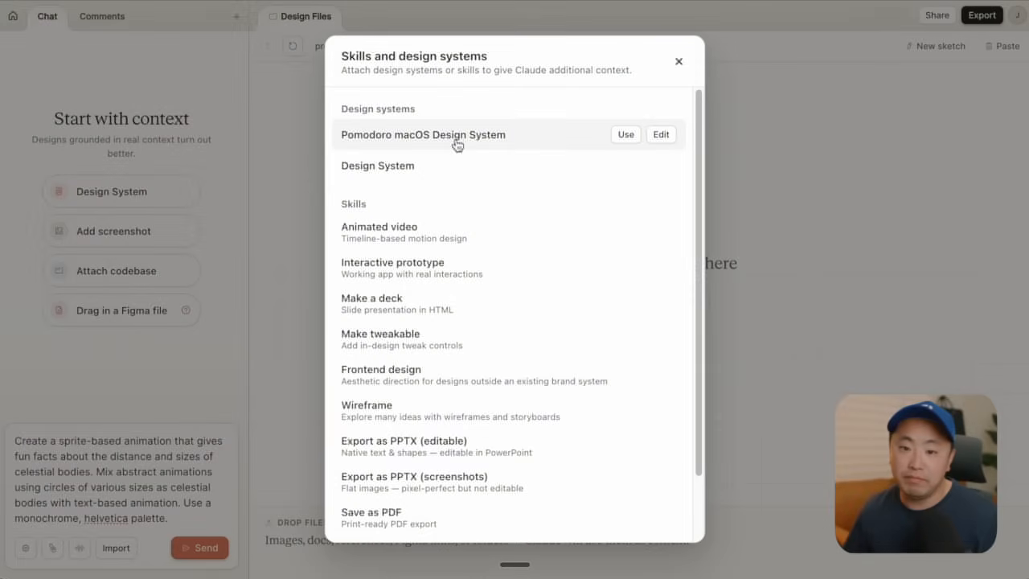
pyautogui.click(625, 134)
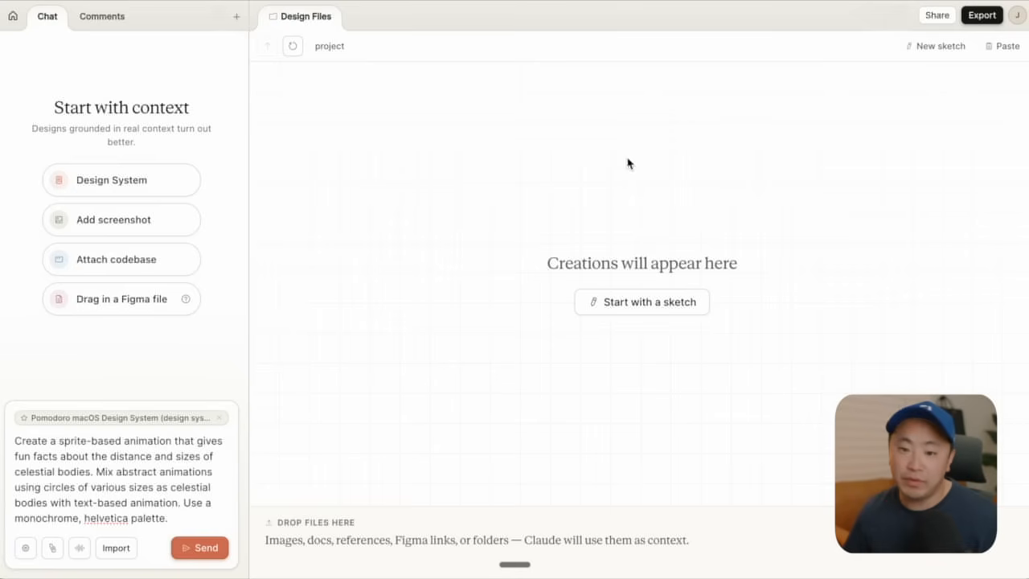
pyautogui.click(186, 548)
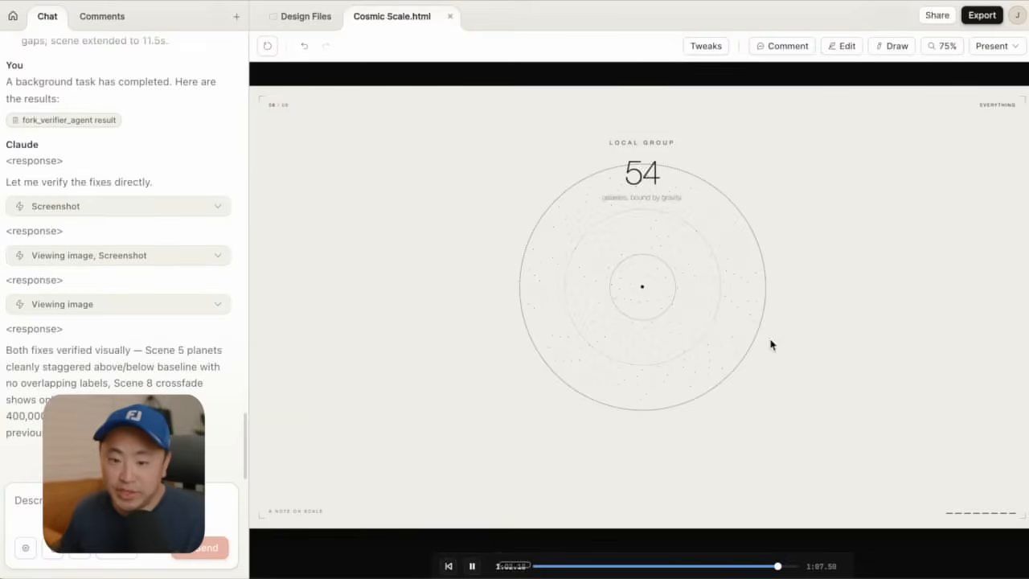
# Step: Replay the Cosmic Scale animation from the beginning and scrub through its timeline
pyautogui.click(449, 567)
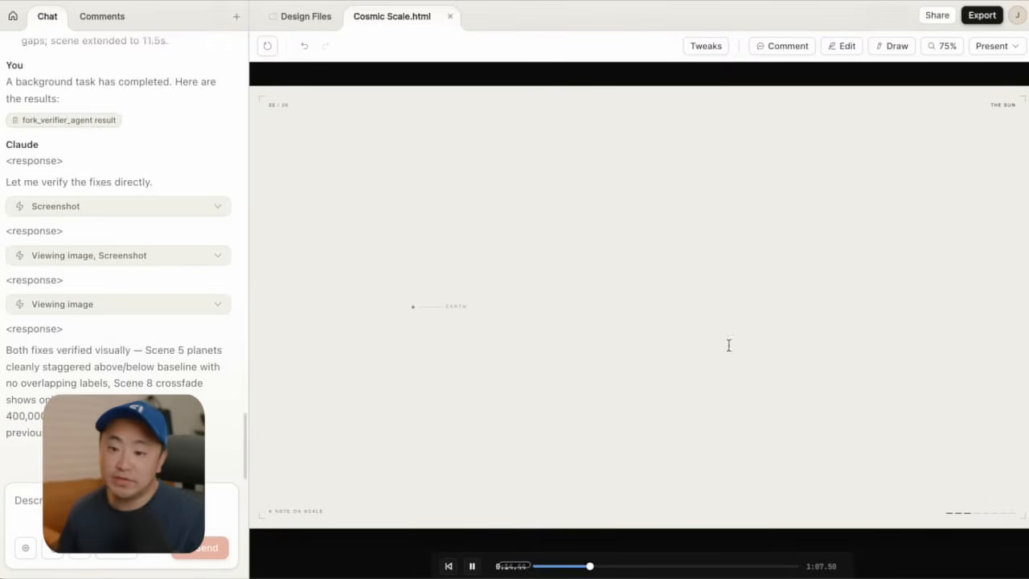
pyautogui.moveTo(691, 566); pyautogui.dragTo(627, 572)
pyautogui.click(627, 570)
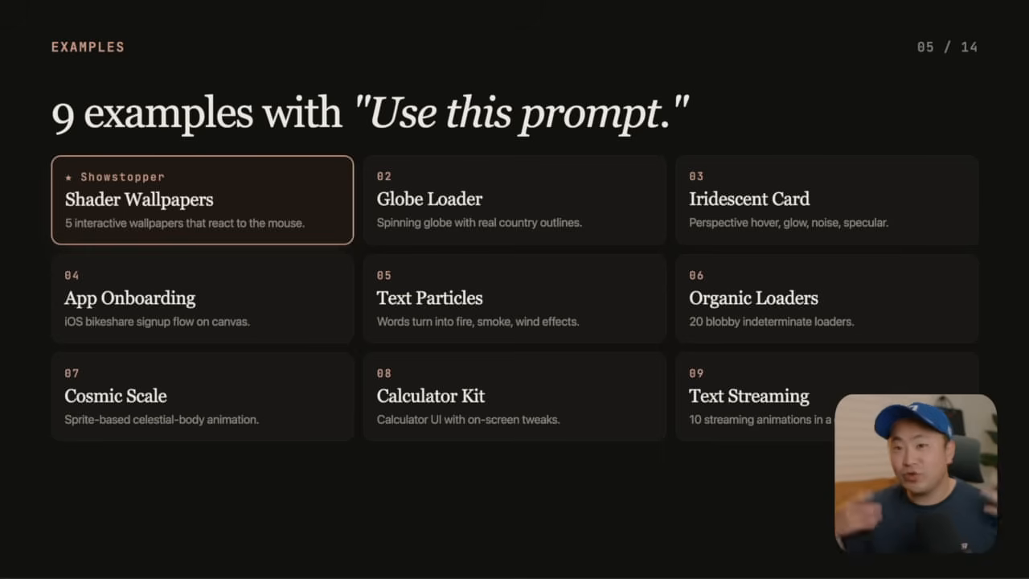
pyautogui.press('Right')
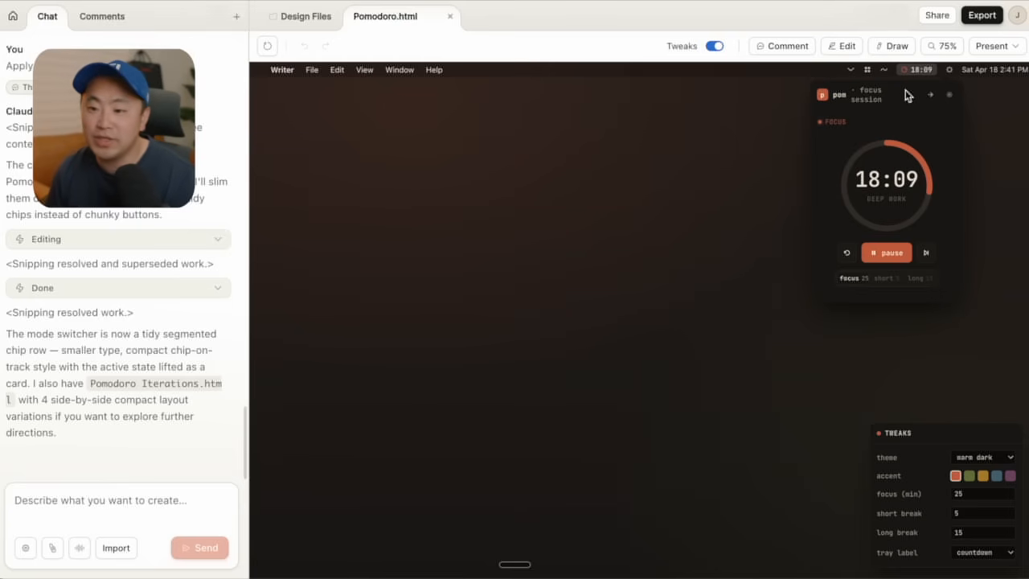
# Step: Cycle the Pomodoro timer through its short and long break modes and return it to focus mode
pyautogui.click(884, 278)
pyautogui.click(917, 279)
pyautogui.click(880, 280)
pyautogui.click(858, 280)
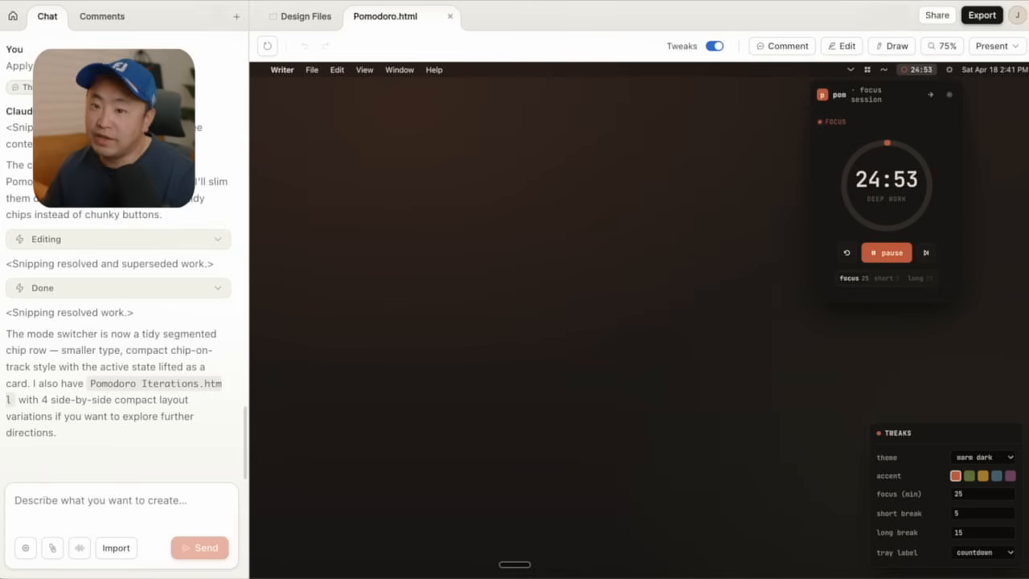
# Step: Toggle the Tweaks off and on, then try the green, amber, blue and purple accent colours on the Pomodoro widget
pyautogui.click(714, 46)
pyautogui.click(714, 46)
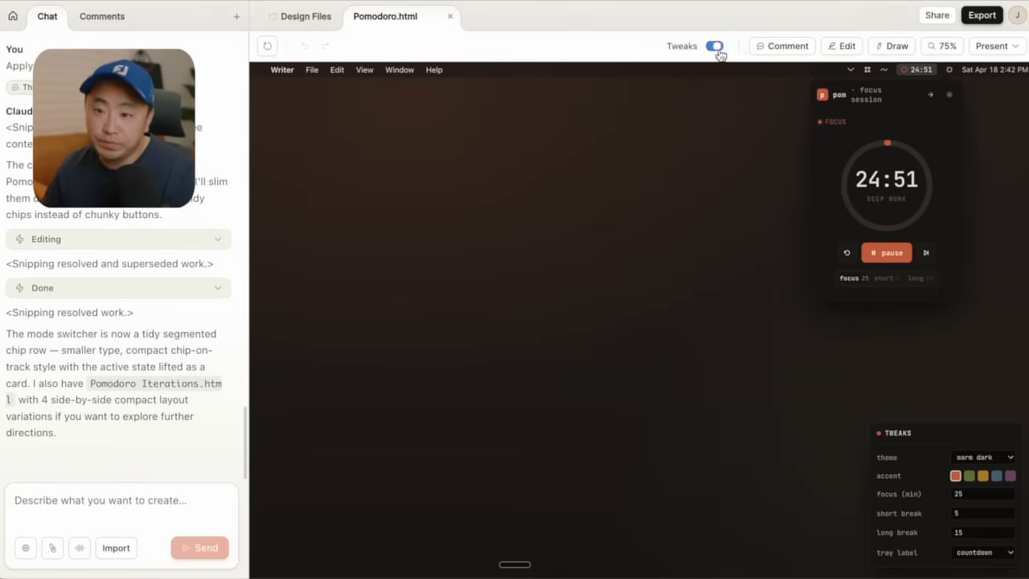
pyautogui.click(970, 478)
pyautogui.click(983, 477)
pyautogui.click(996, 478)
pyautogui.click(1011, 477)
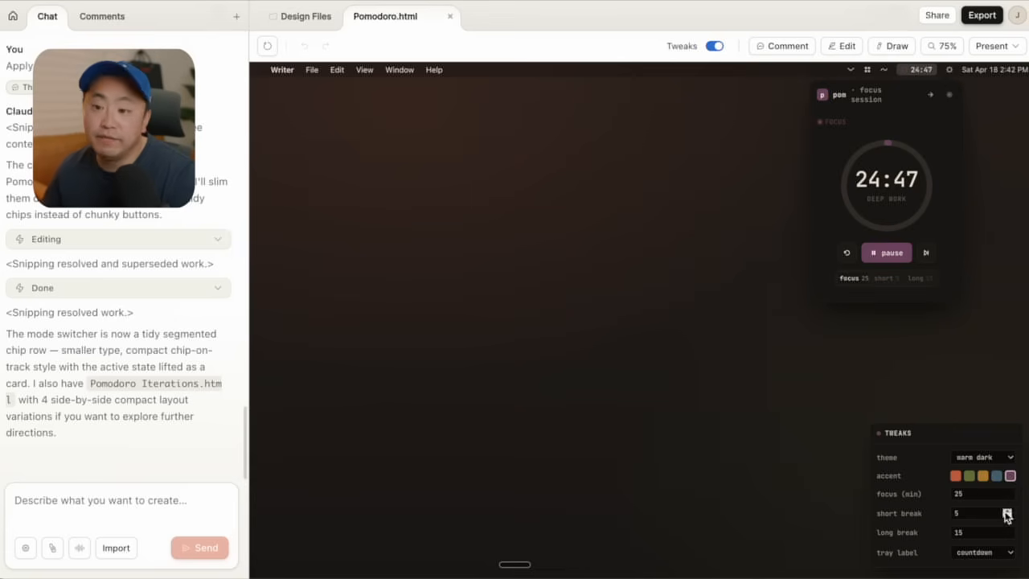
pyautogui.click(997, 478)
# Step: Preview the warm paper theme and switch the theme back to warm dark
pyautogui.click(981, 457)
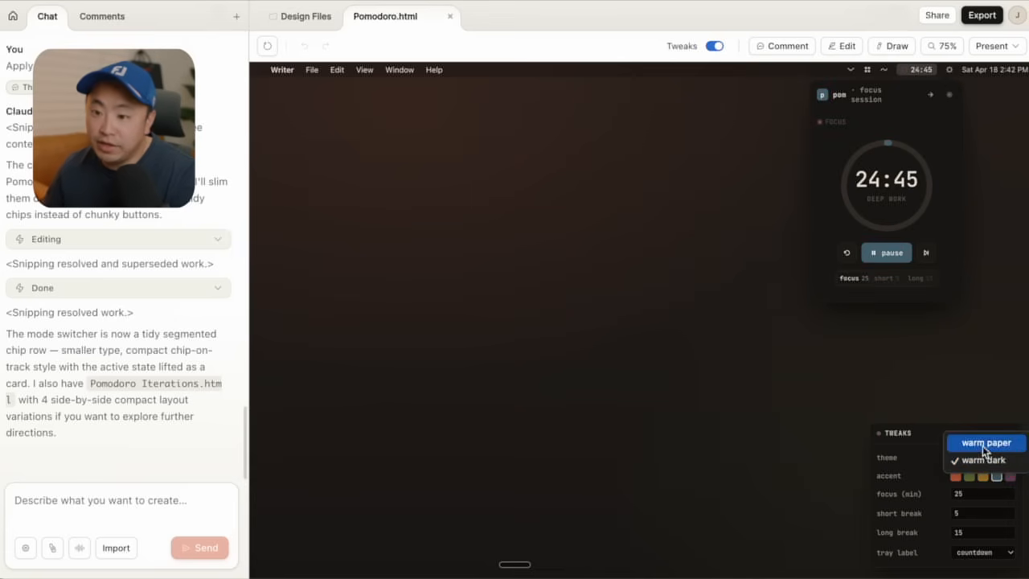
pyautogui.click(983, 443)
pyautogui.click(981, 458)
pyautogui.click(983, 475)
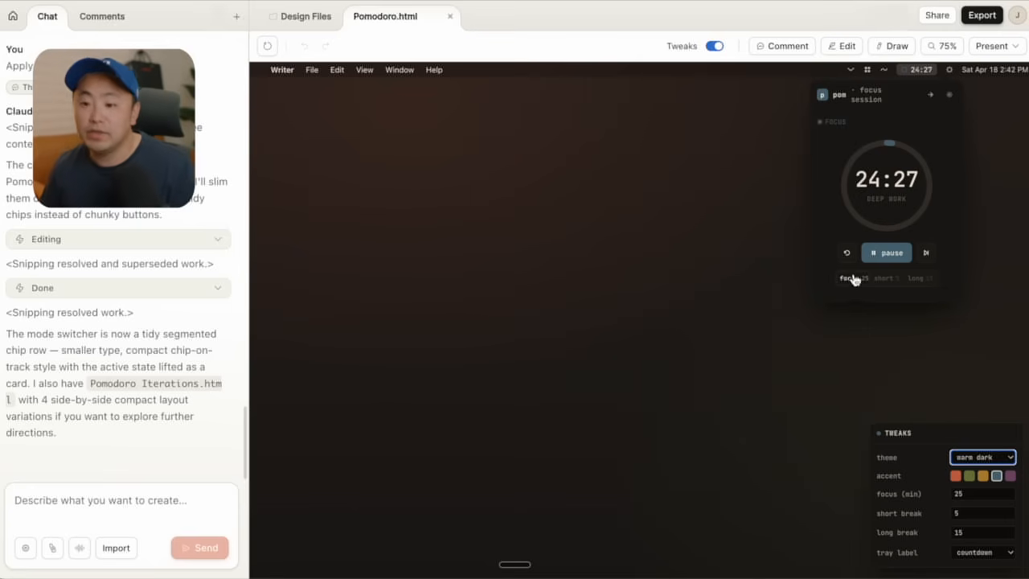
# Step: Sample the other accent swatches, set the accent back to orange-red, and set the tray label to icon only
pyautogui.click(969, 475)
pyautogui.click(982, 475)
pyautogui.click(996, 476)
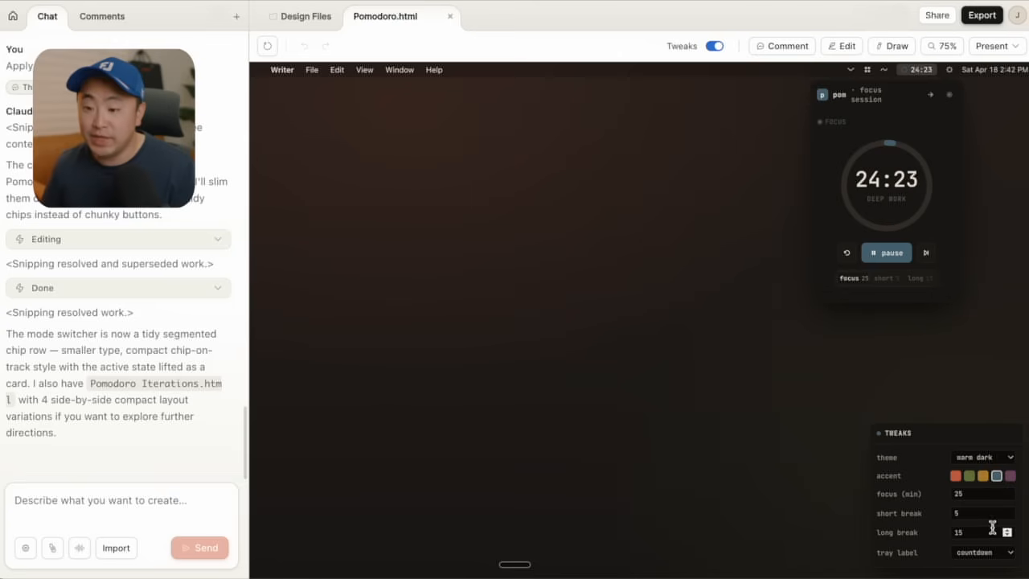
pyautogui.click(955, 476)
pyautogui.click(986, 553)
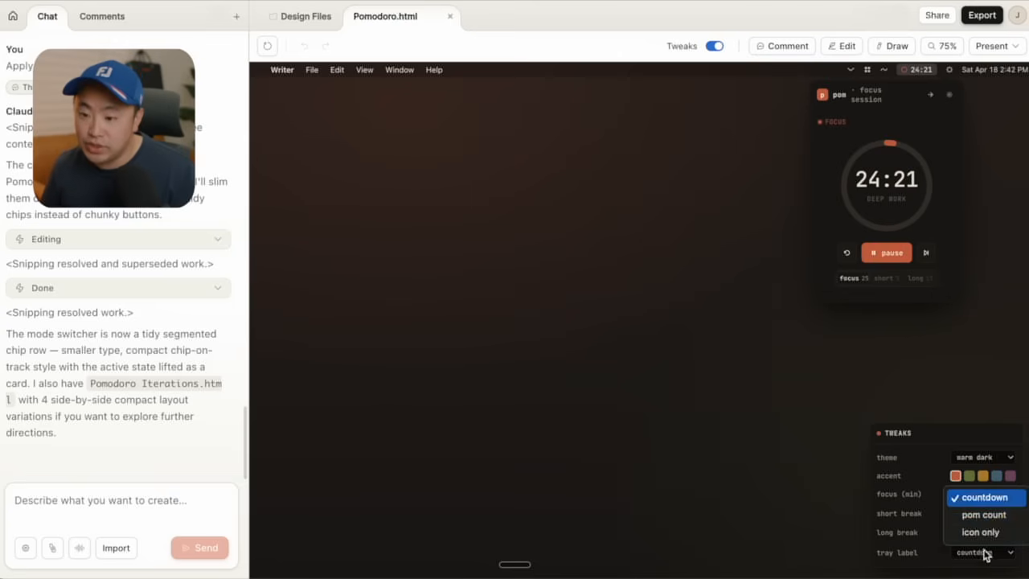
pyautogui.click(977, 517)
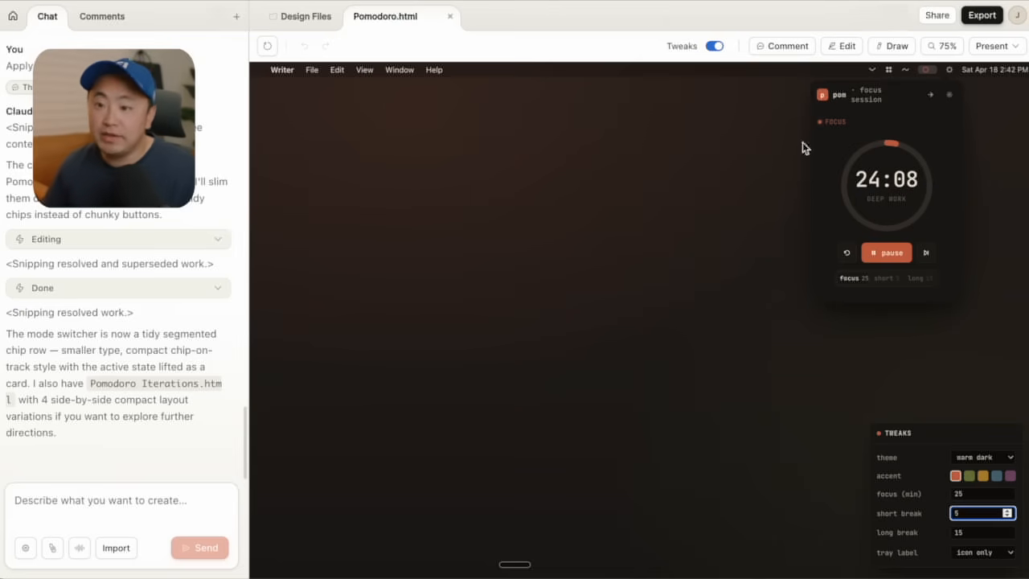
# Step: Try a freehand scribble across the empty desktop area with the Draw tool and discard the drawing
pyautogui.click(892, 46)
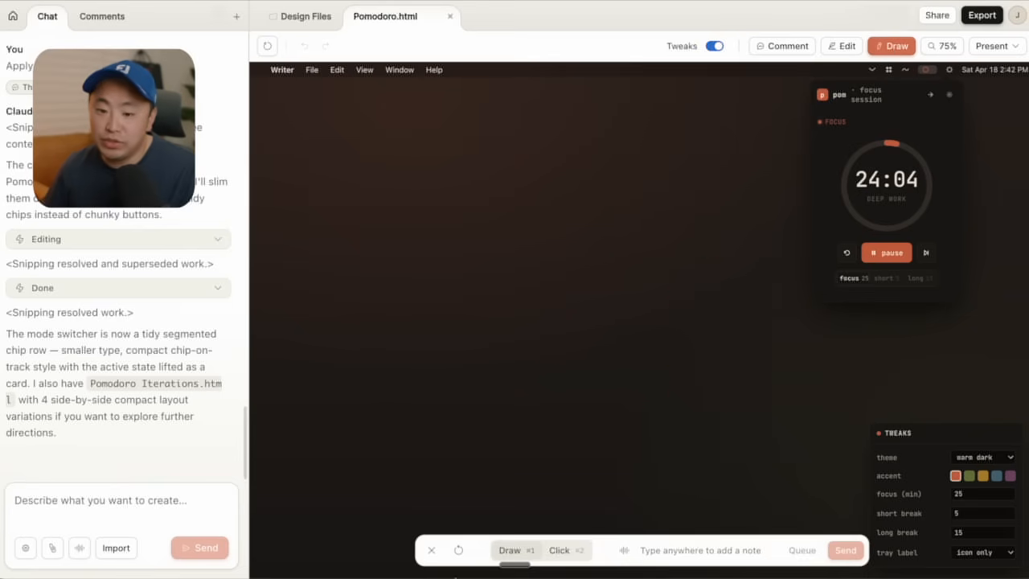
pyautogui.moveTo(737, 266)
pyautogui.mouseDown()
pyautogui.moveTo(760, 427)
pyautogui.moveTo(680, 159)
pyautogui.moveTo(534, 372)
pyautogui.mouseUp()
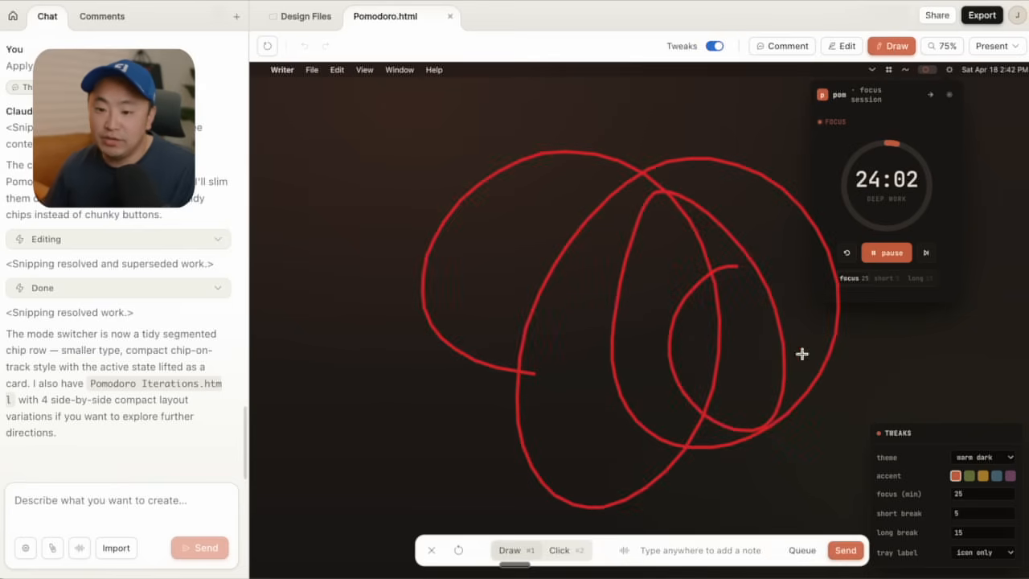
pyautogui.click(432, 550)
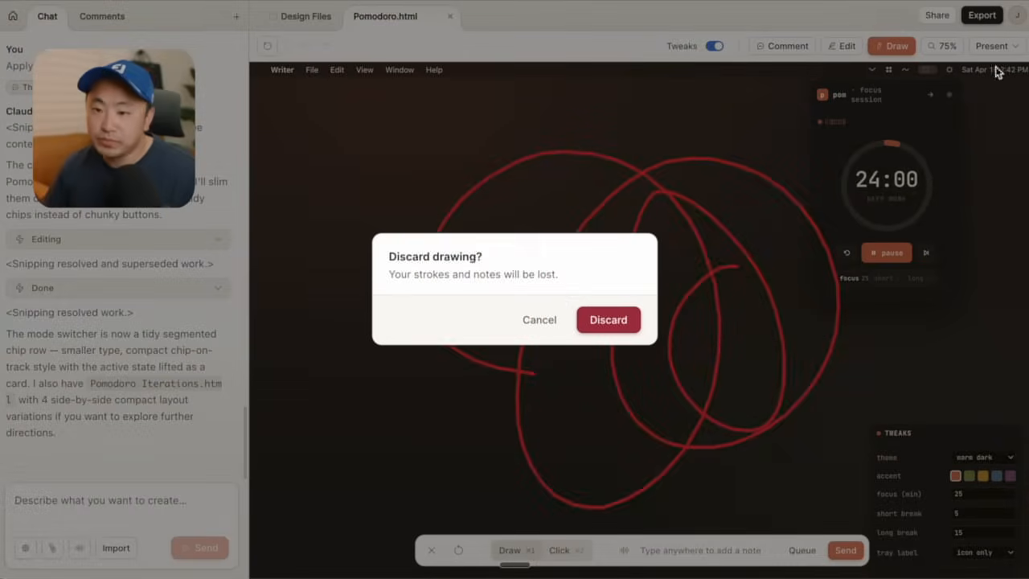
pyautogui.click(586, 313)
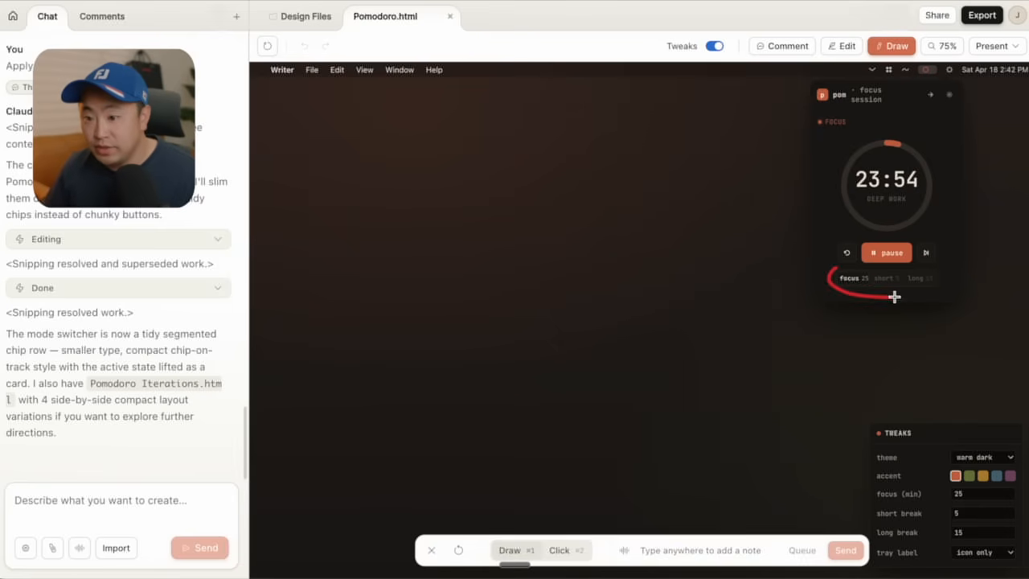
# Step: Circle the focus/short/long mode row, dictate a note beginning "hey the words", and send the annotation to Claude
pyautogui.moveTo(843, 269); pyautogui.dragTo(833, 274)
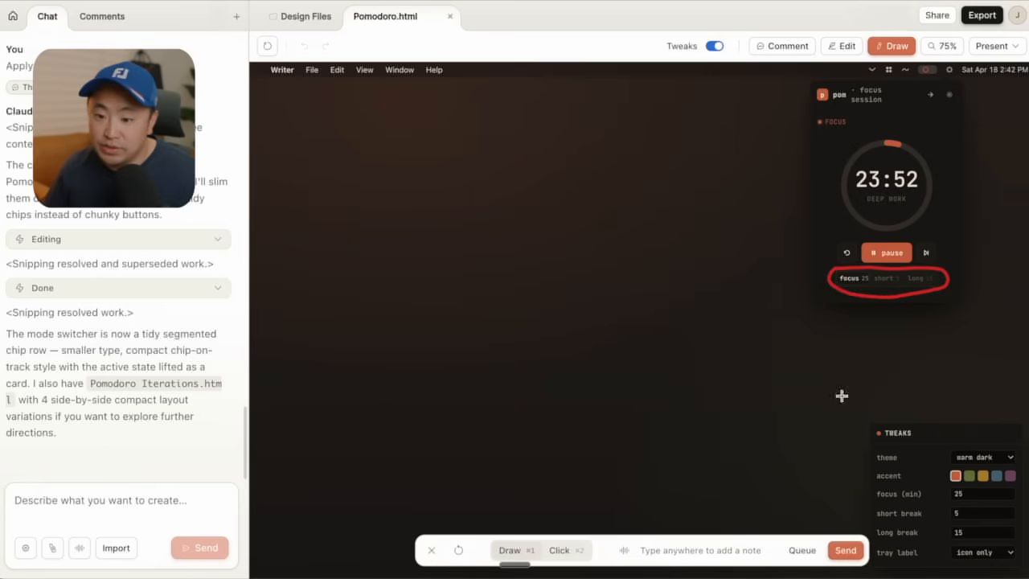
pyautogui.click(624, 555)
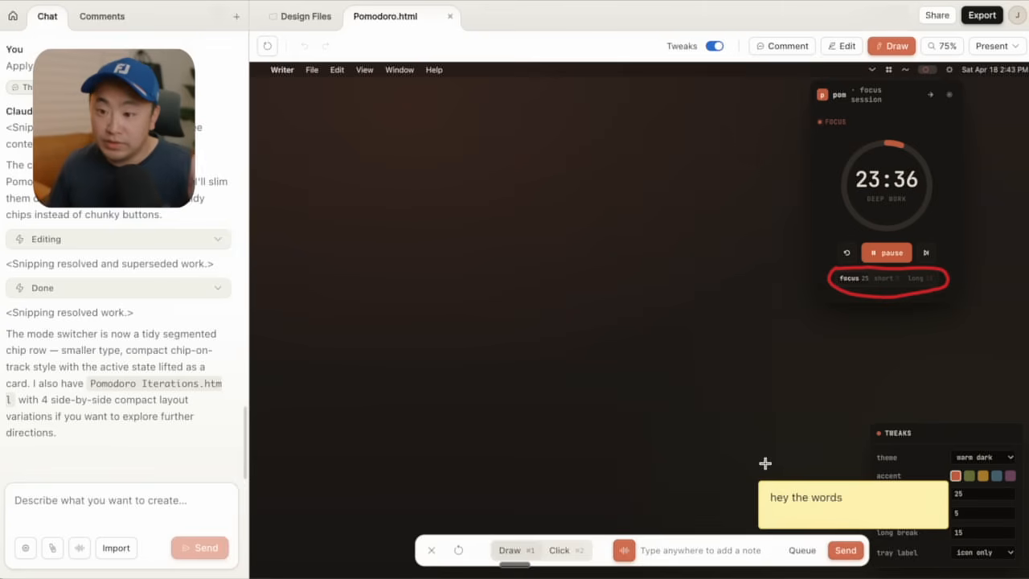
pyautogui.click(845, 550)
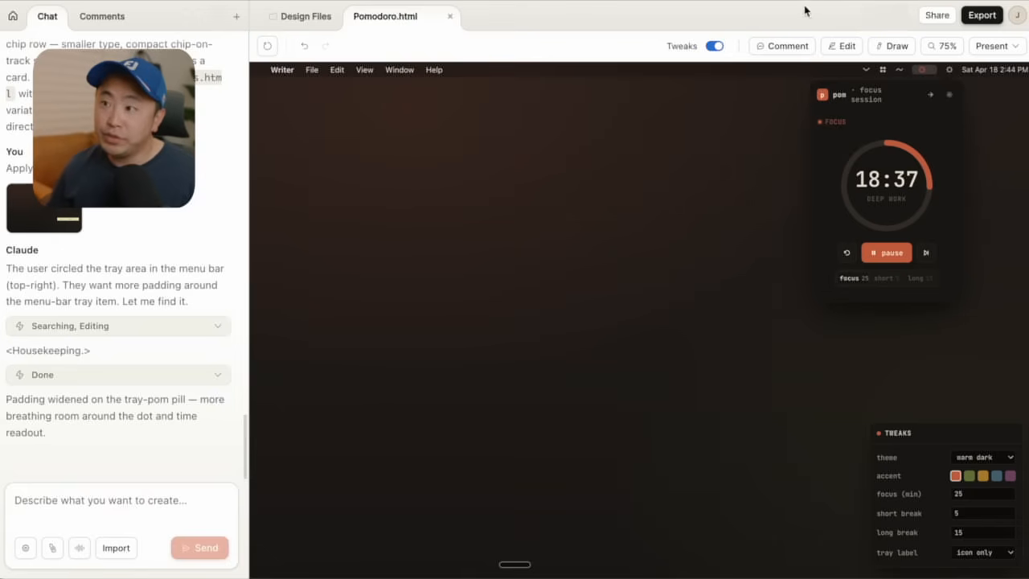
# Step: Directly edit the focus/short/long mode row and set its padding to 8 px
pyautogui.click(845, 45)
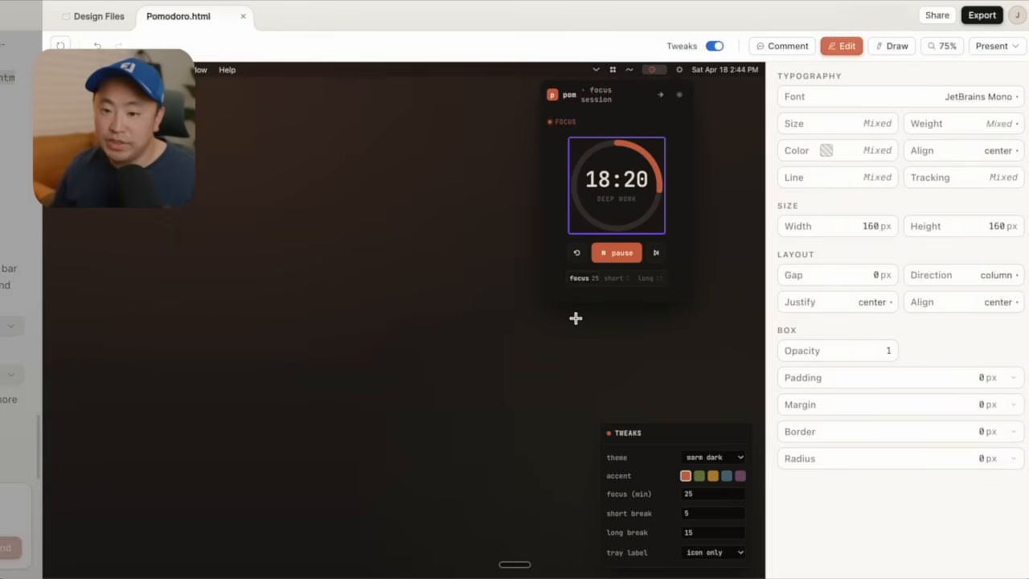
pyautogui.click(569, 285)
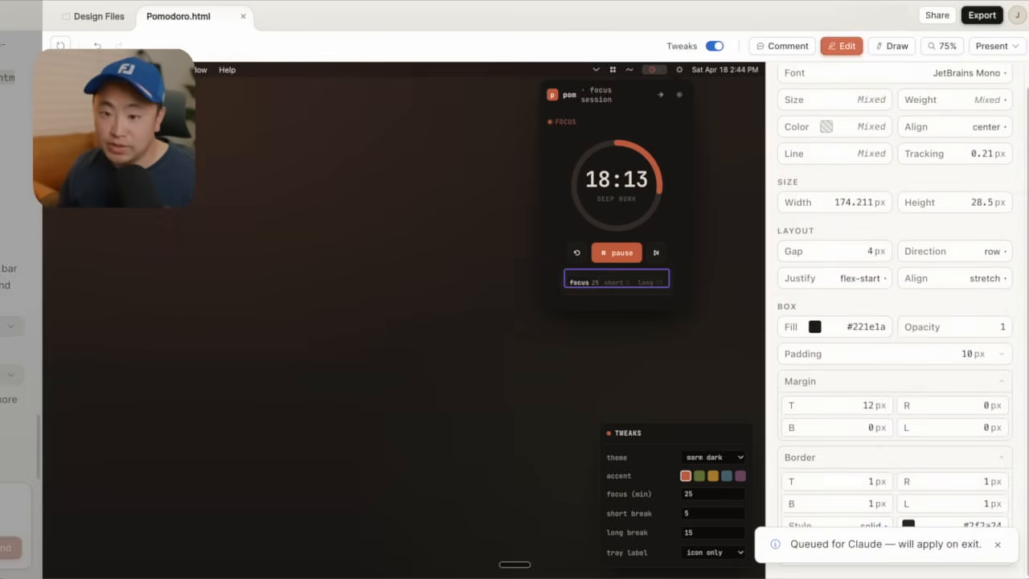
pyautogui.press('BackSpace')
pyautogui.press('BackSpace')
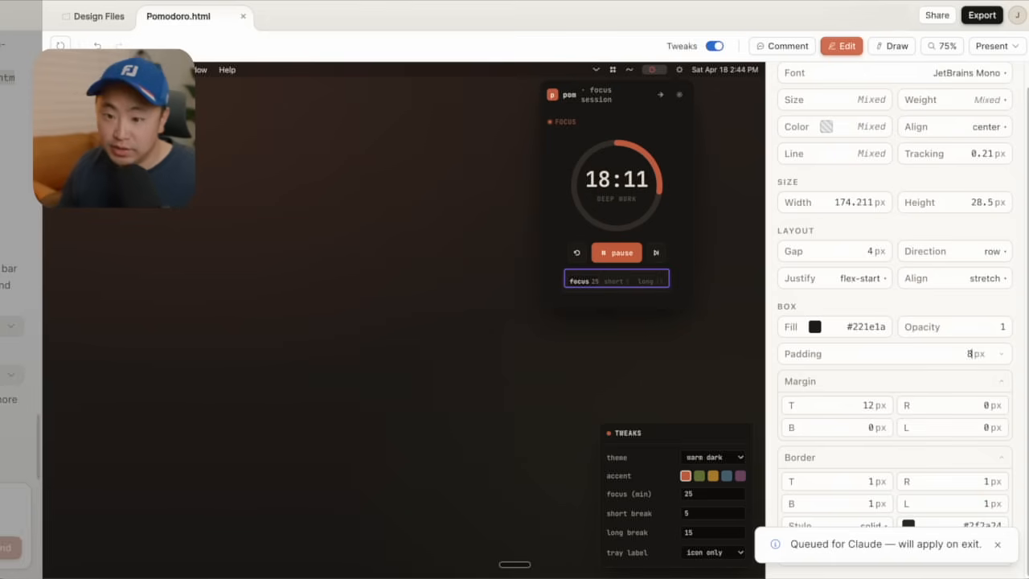
pyautogui.click(636, 300)
pyautogui.click(668, 284)
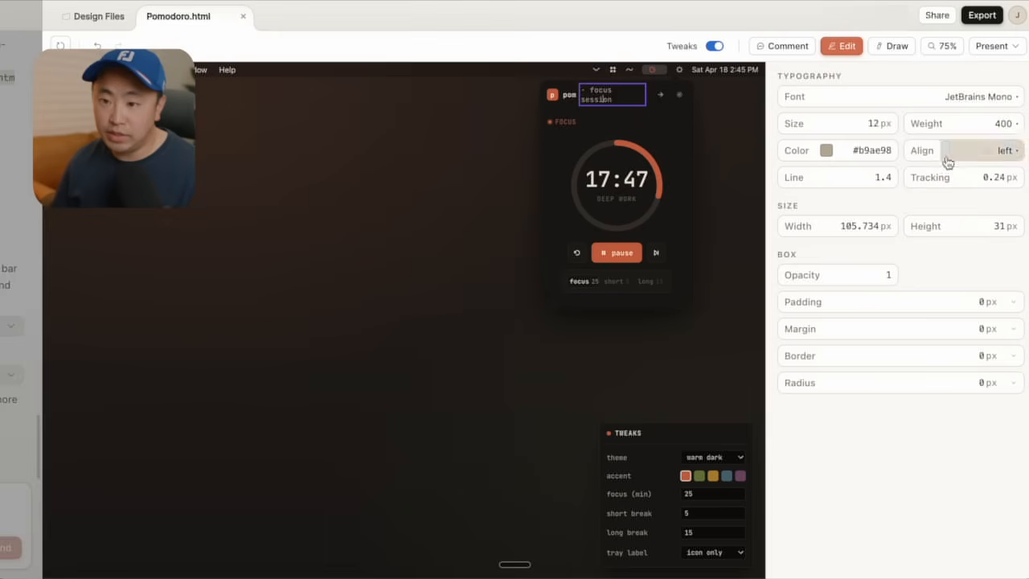
# Step: Try Times on the "focus session" subtitle, set its font to Inter, and apply the direct edits
pyautogui.click(961, 110)
pyautogui.click(848, 167)
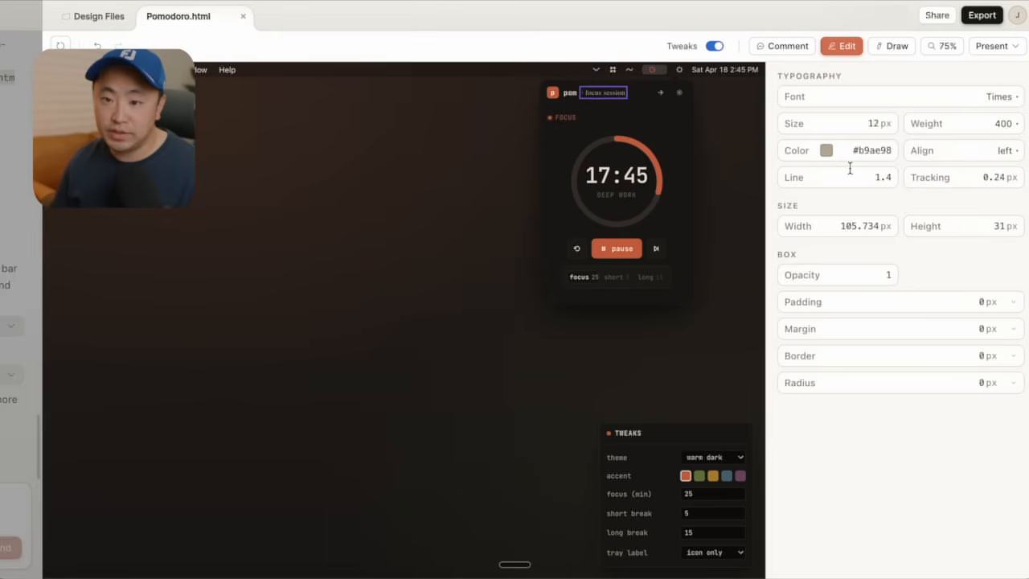
pyautogui.click(988, 96)
pyautogui.click(887, 194)
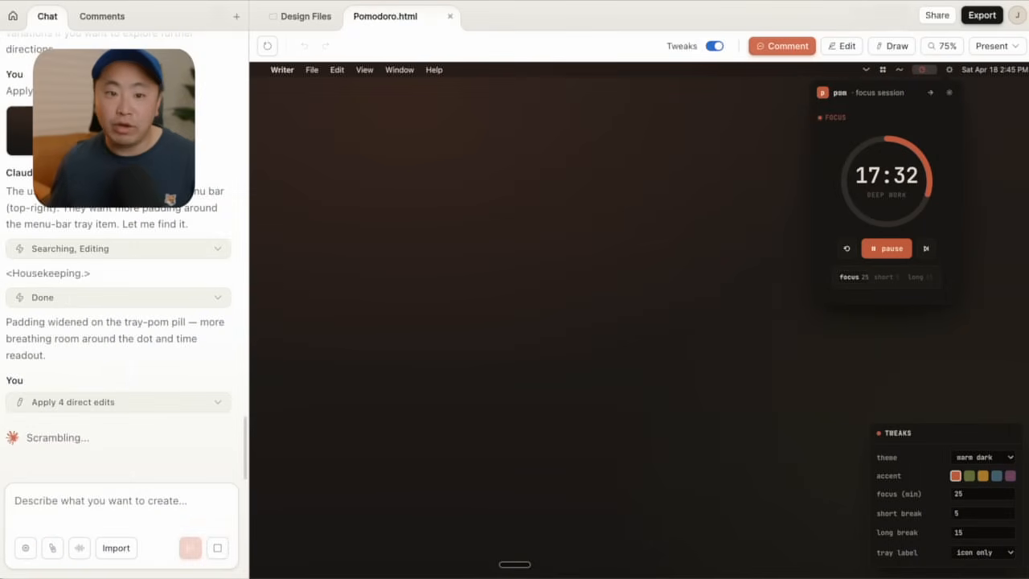
# Step: Show the project's comments and set the preview zoom to 100% after trying 50%
pyautogui.click(102, 17)
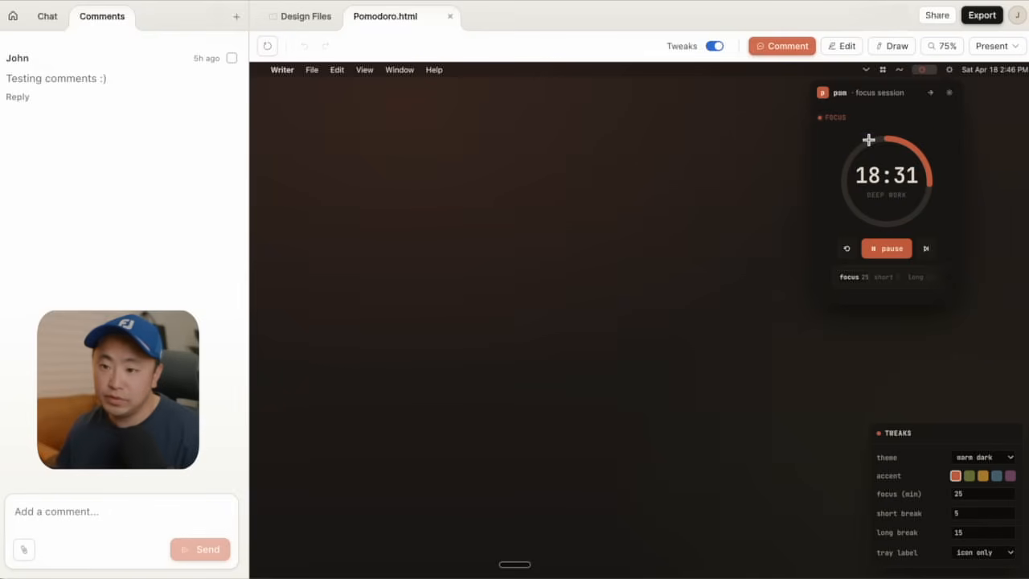
pyautogui.click(969, 192)
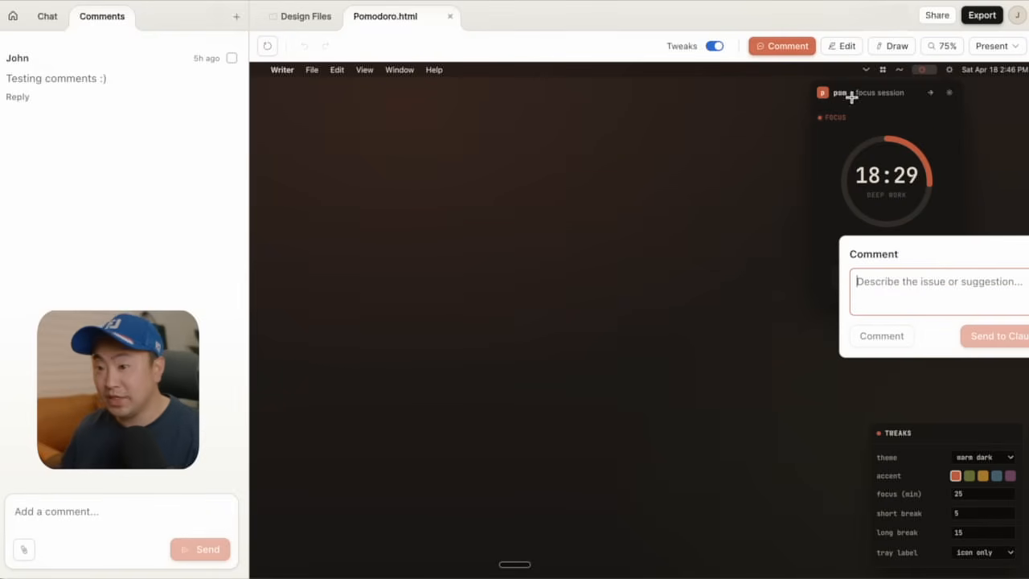
pyautogui.click(942, 46)
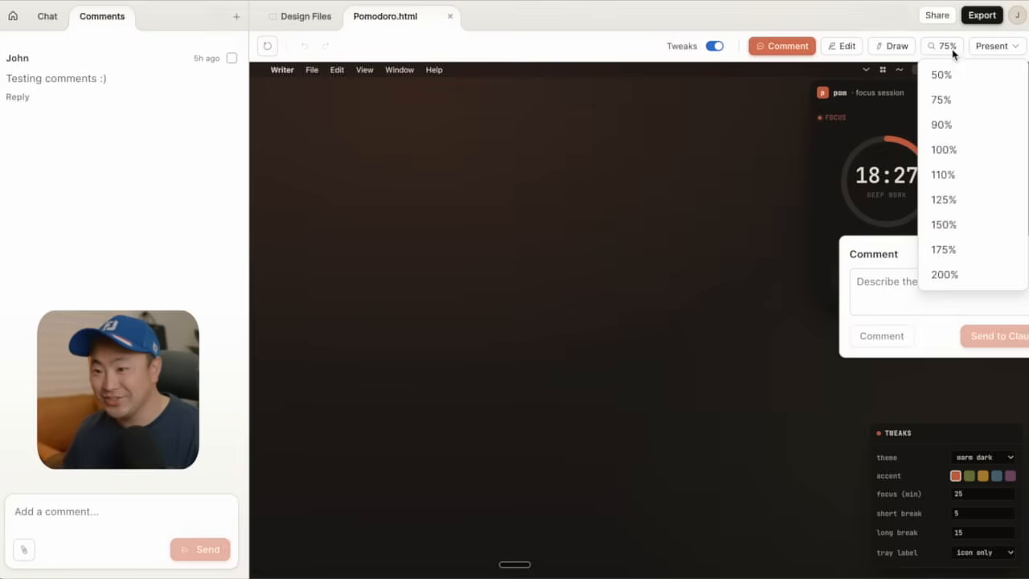
pyautogui.click(945, 73)
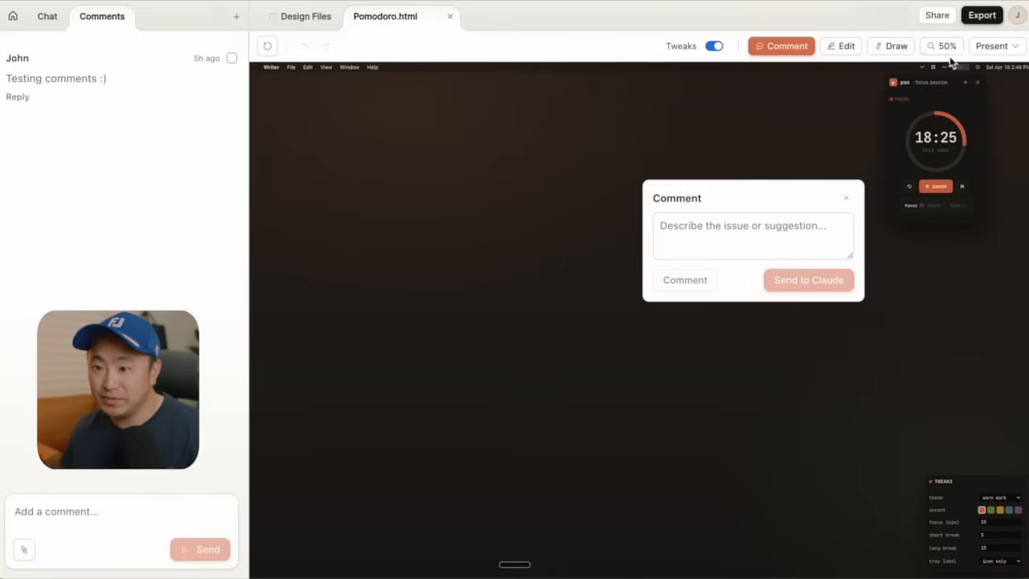
pyautogui.click(946, 49)
pyautogui.click(947, 151)
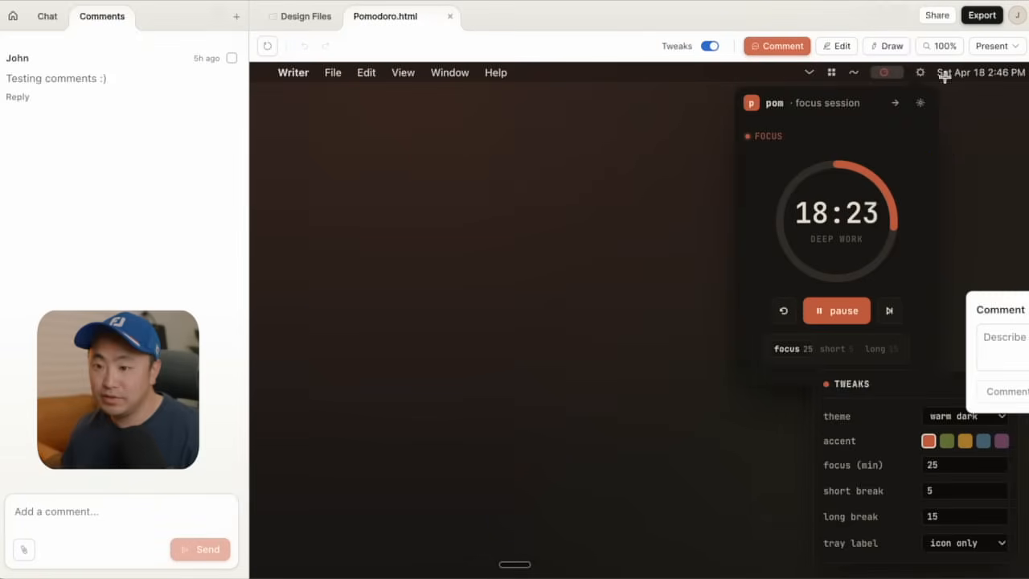
# Step: Save a comment on the circular timer: "I would love this to be a horizontal progress bar rather than a circular progress bar."
pyautogui.click(804, 361)
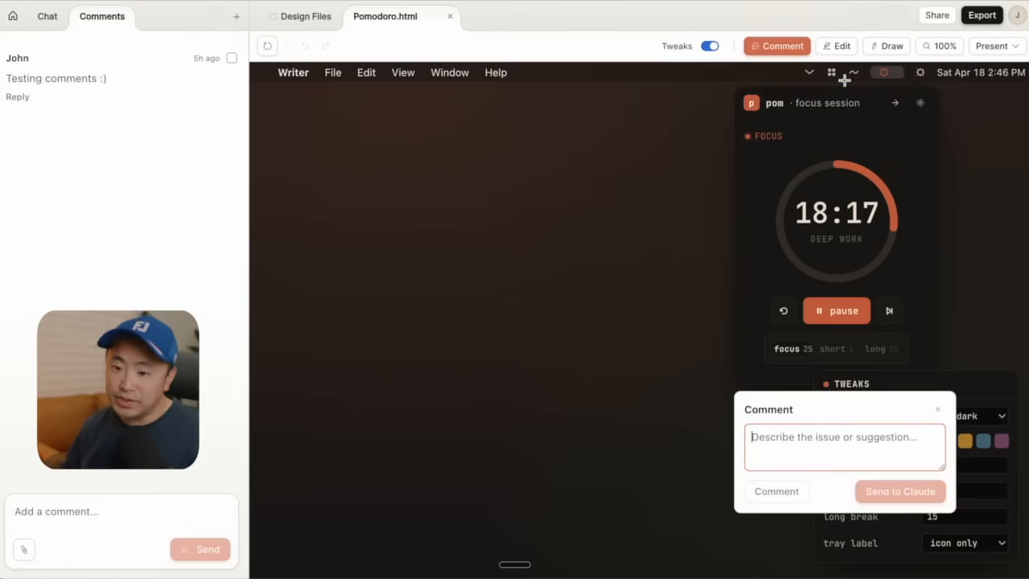
pyautogui.click(774, 242)
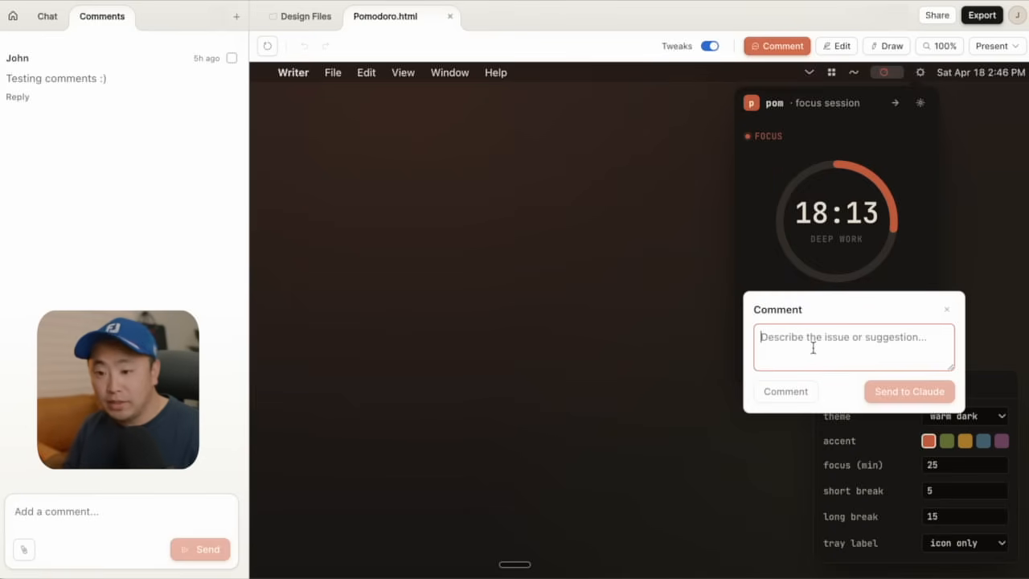
pyautogui.press('fn')
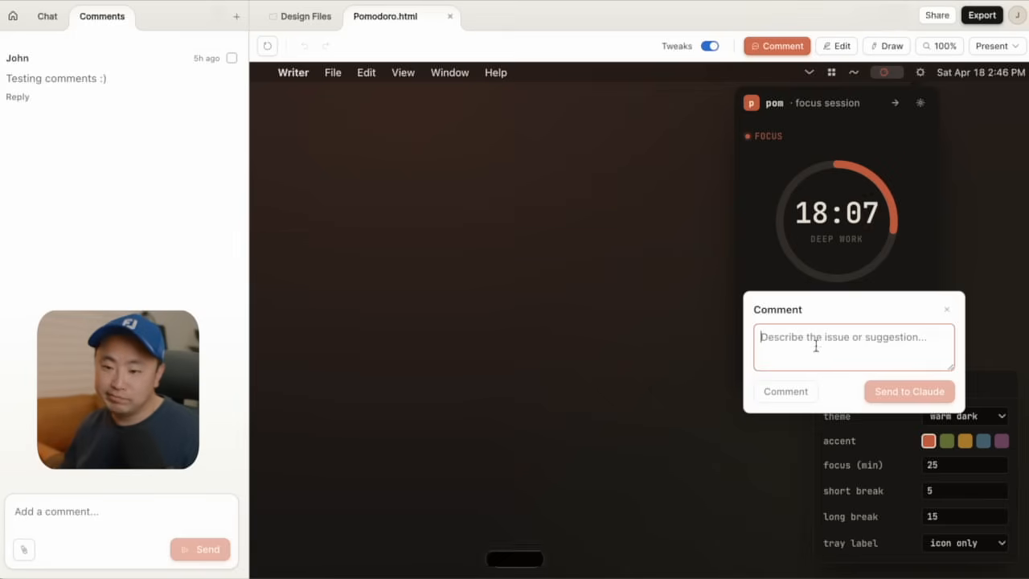
pyautogui.click(906, 398)
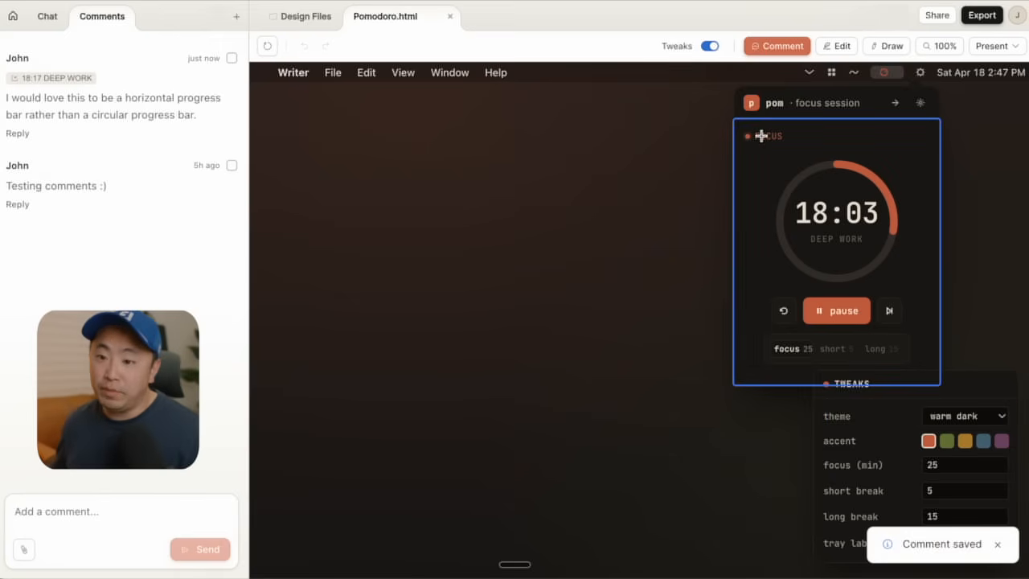
# Step: Save a comment on the FOCUS label: "This should be like a live indicator, so the dot should pulse."
pyautogui.click(818, 136)
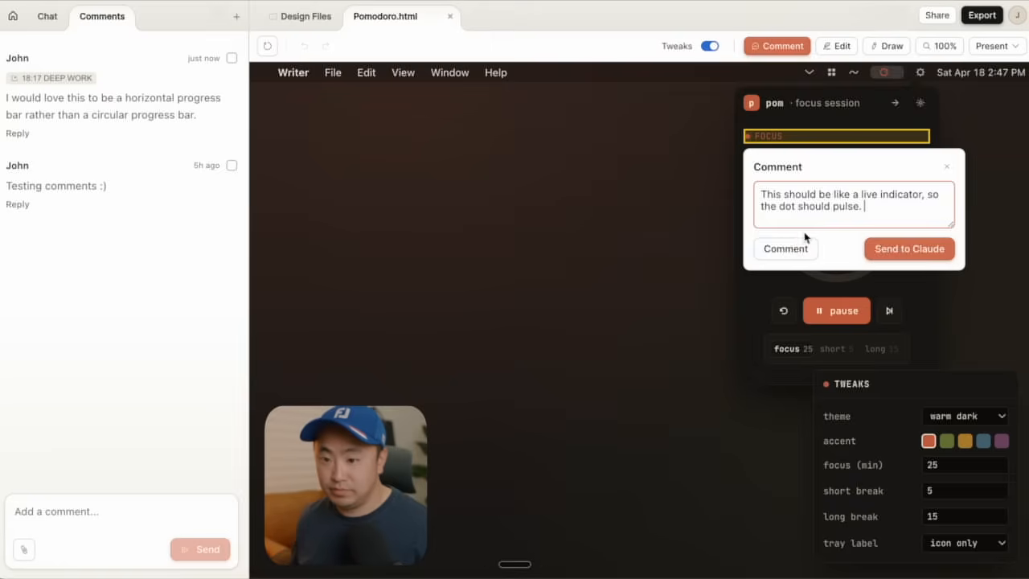
pyautogui.click(788, 250)
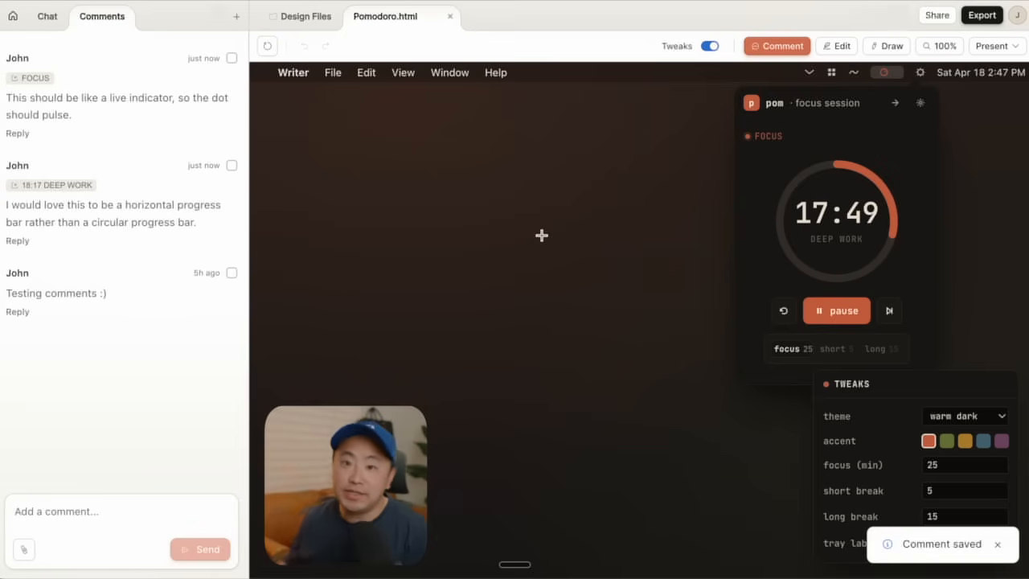
# Step: Select the pulsing-dot and horizontal-progress-bar comments, send them to Claude, and turn off the Tweaks
pyautogui.click(231, 58)
pyautogui.click(232, 166)
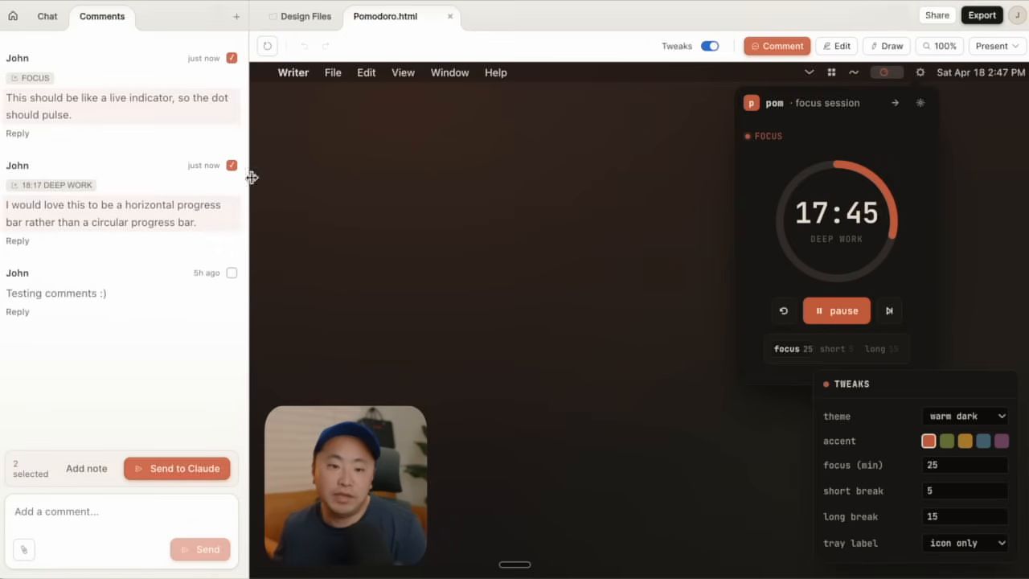
pyautogui.click(175, 475)
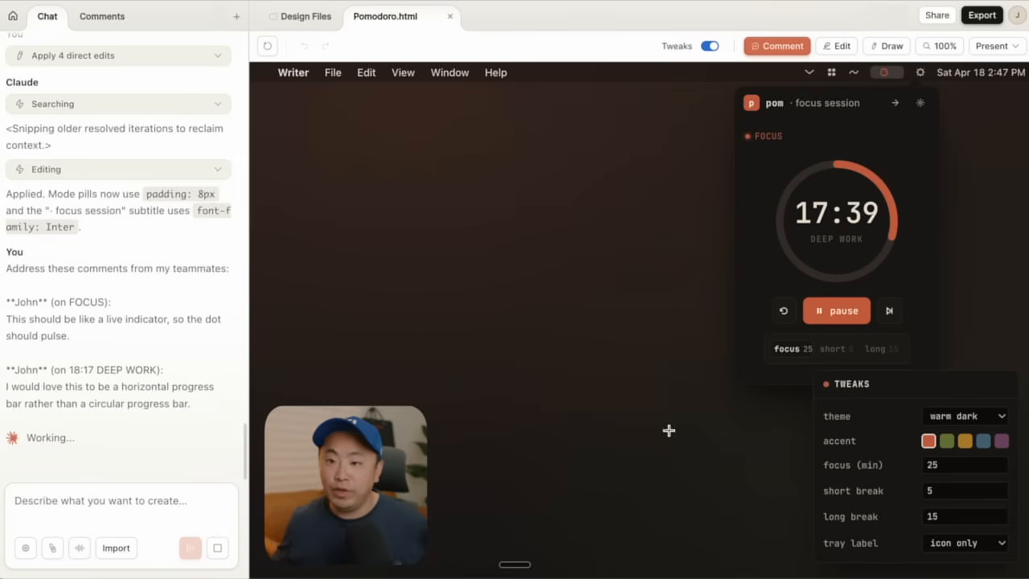
pyautogui.click(709, 46)
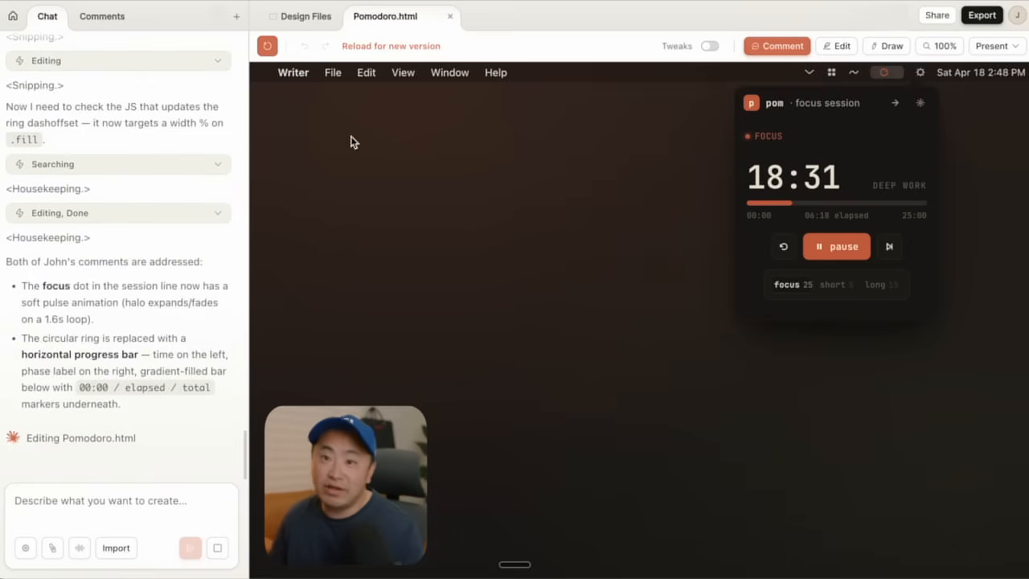
# Step: Reload the Pomodoro.html preview to its new version, set its zoom to 200%, and leave comment mode
pyautogui.click(267, 46)
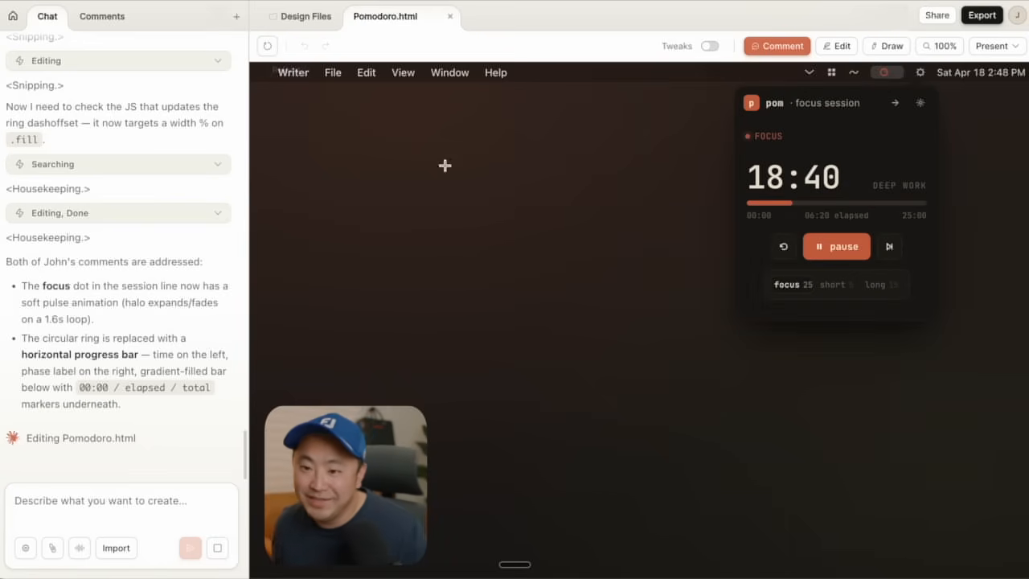
pyautogui.click(926, 48)
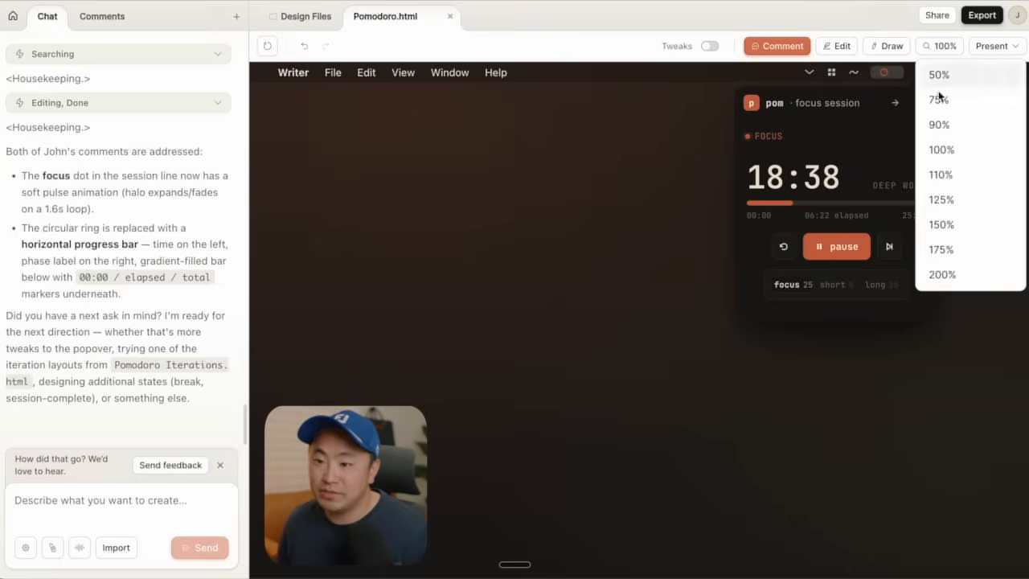
pyautogui.click(942, 273)
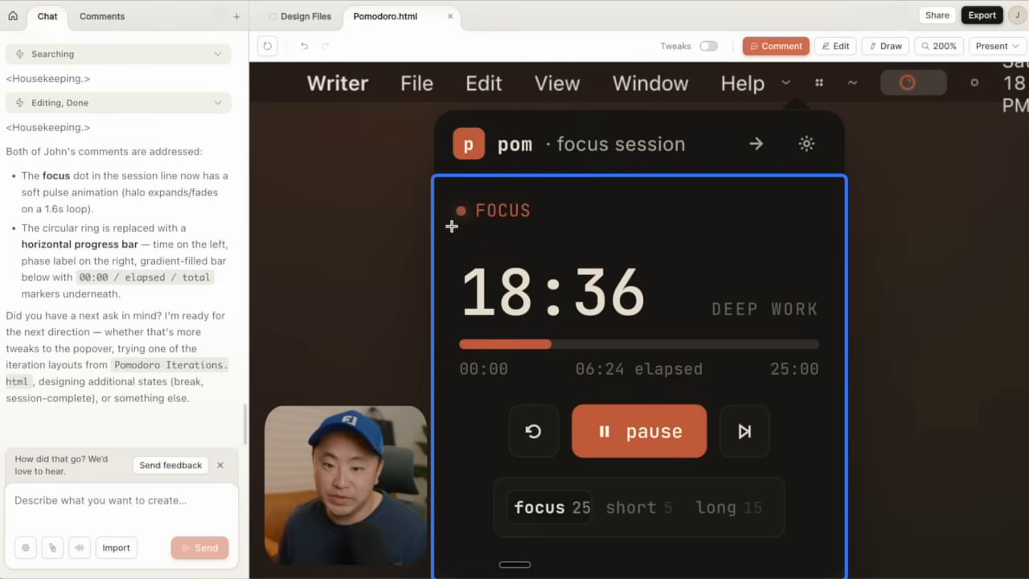
pyautogui.press('Escape')
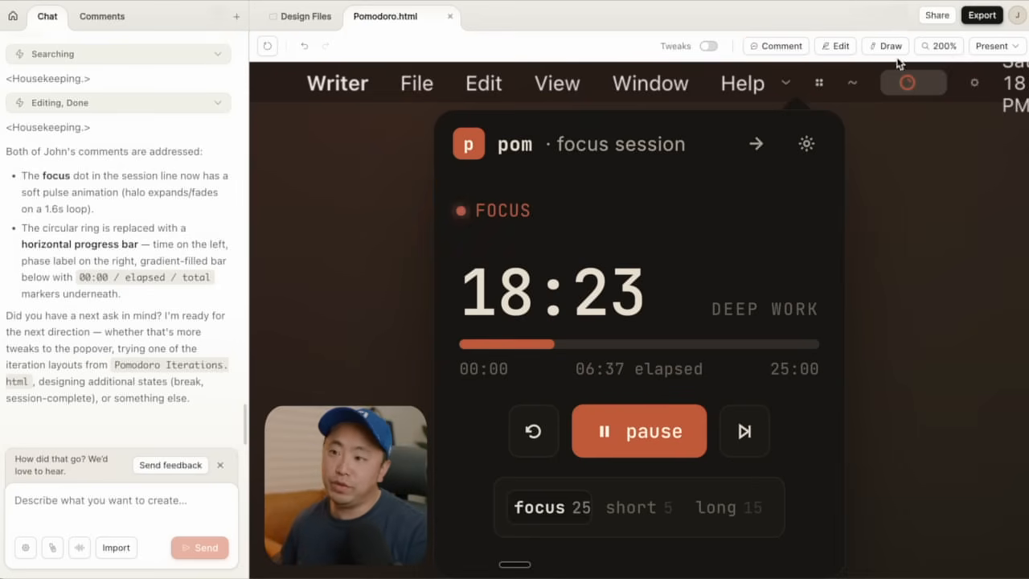
# Step: Present the Pomodoro prototype in the current tab, and return to the editor
pyautogui.click(941, 49)
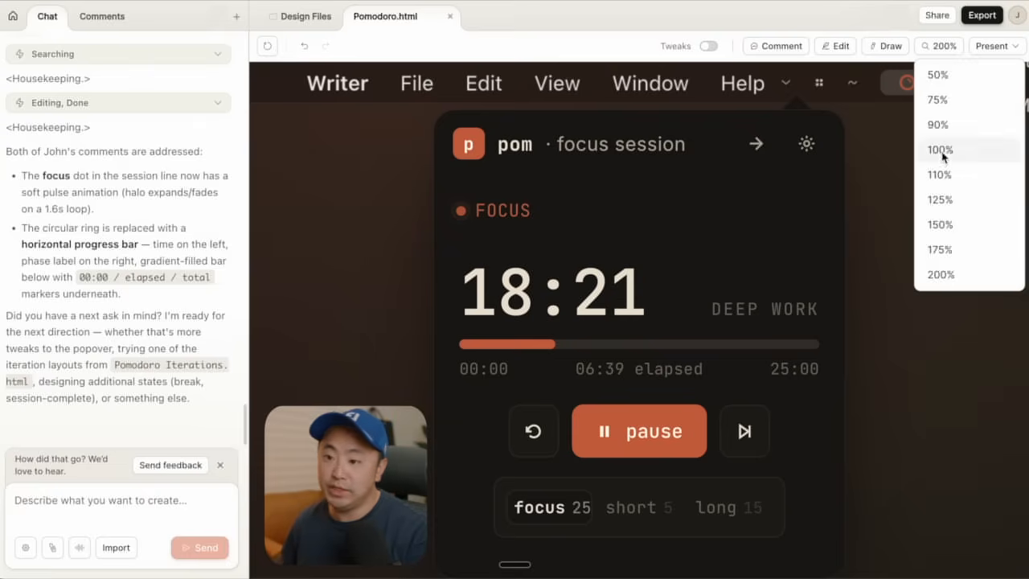
pyautogui.click(988, 46)
pyautogui.click(988, 45)
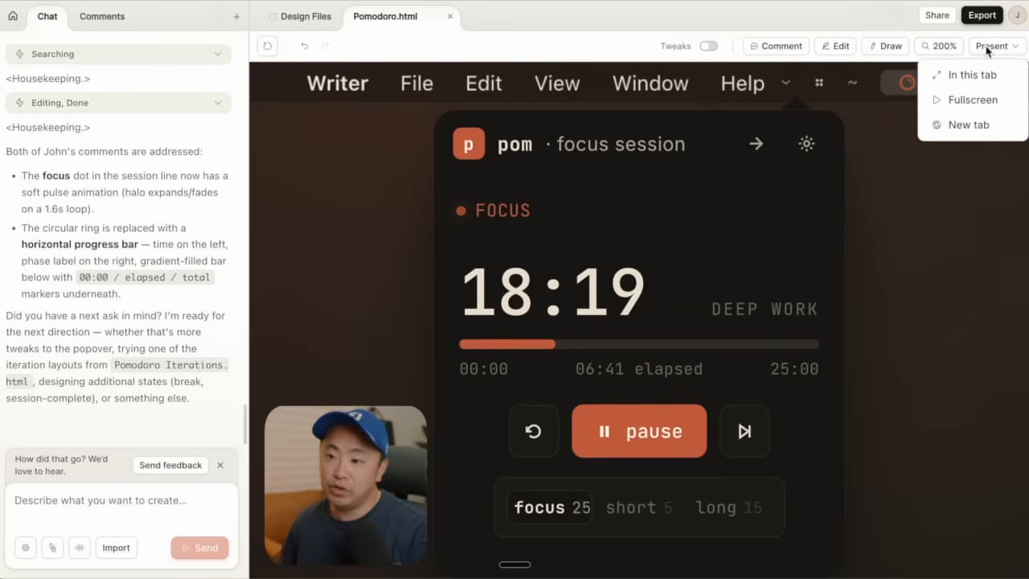
pyautogui.click(972, 76)
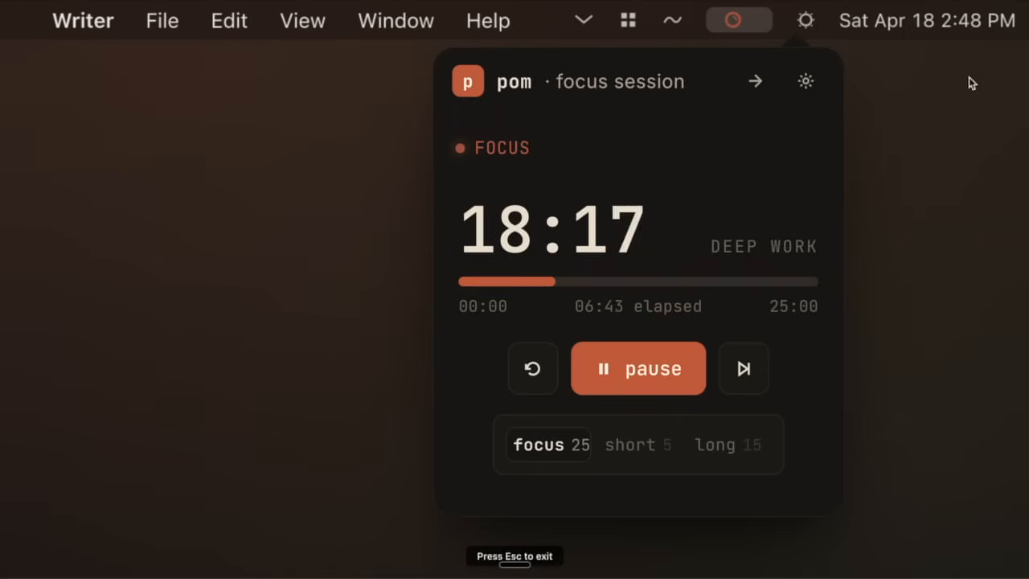
pyautogui.press('Escape')
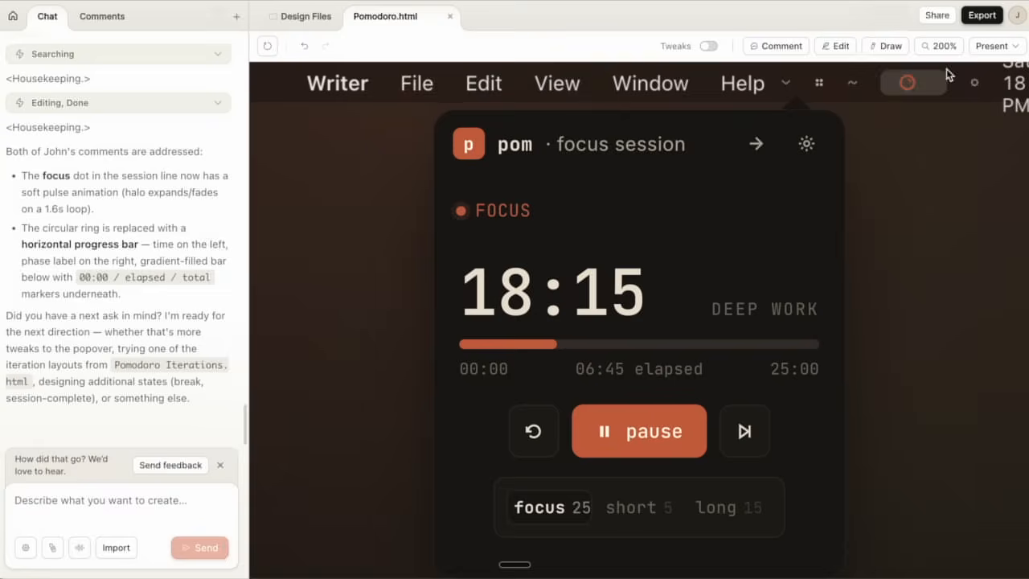
# Step: Present the Pomodoro prototype in fullscreen, exit, and open it in a new tab
pyautogui.click(997, 46)
pyautogui.click(973, 99)
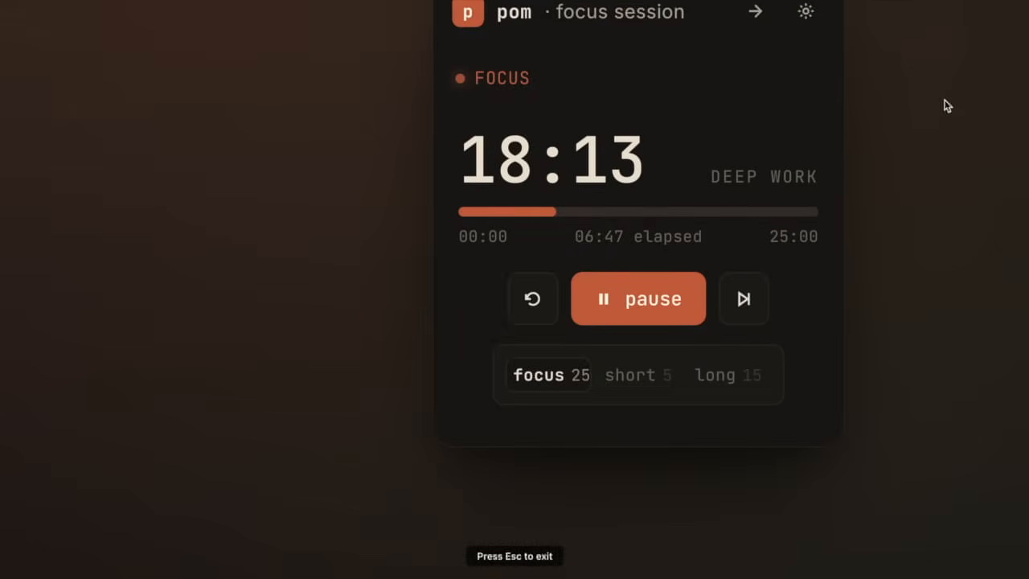
pyautogui.press('Escape')
pyautogui.click(989, 47)
pyautogui.click(956, 122)
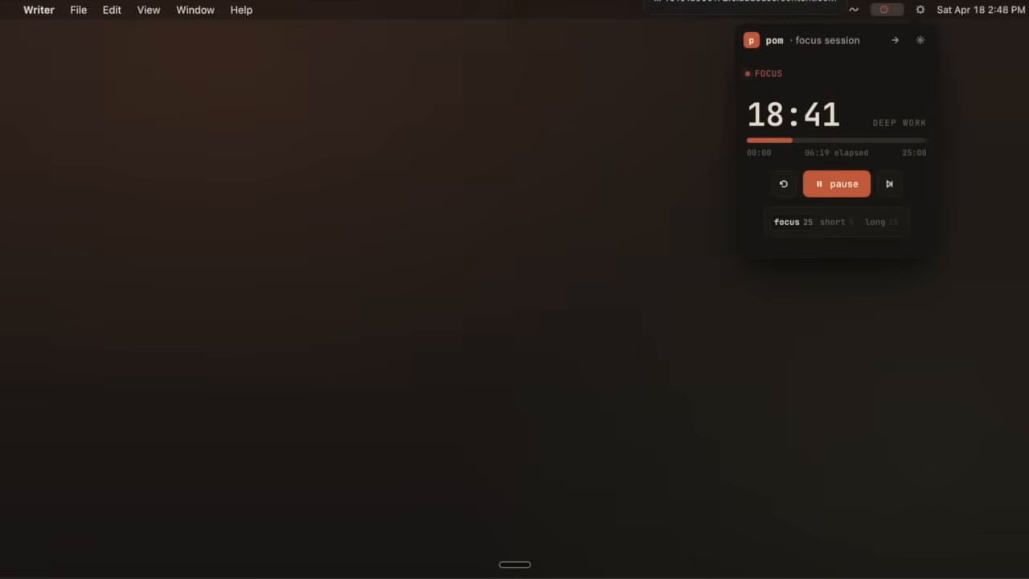
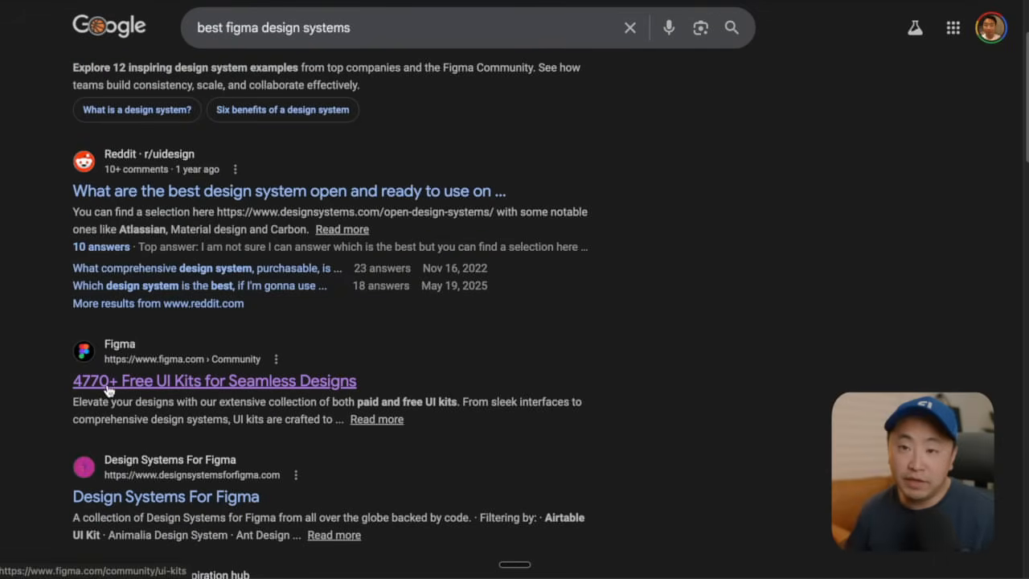
# Step: Open the "4770+ Free UI Kits for Seamless Designs" search result, browse Figma Community's UI kits, and open the Base Gallery kit
pyautogui.click(223, 384)
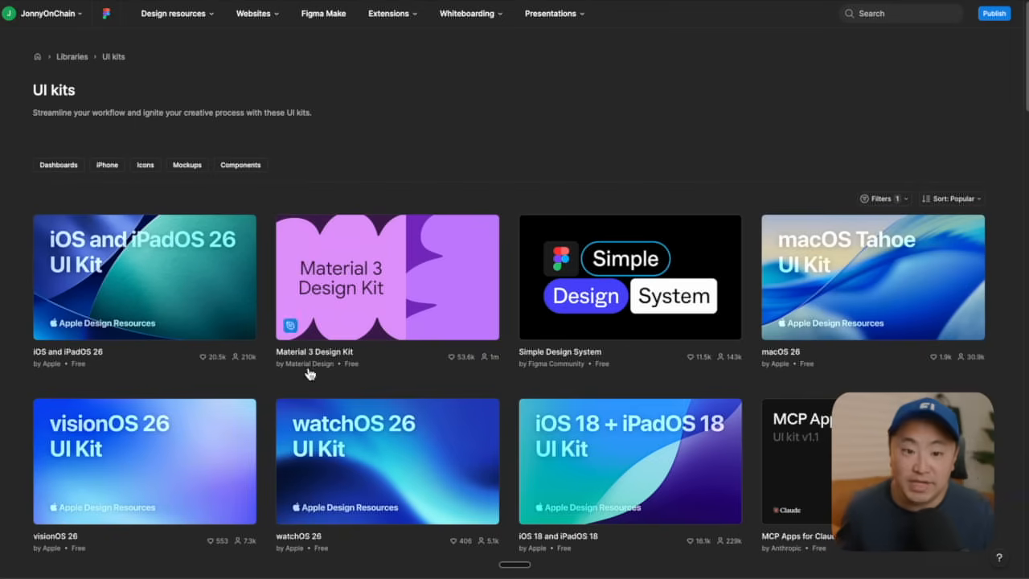
pyautogui.scroll(-15, 454, 133)
pyautogui.scroll(15, 420, 191)
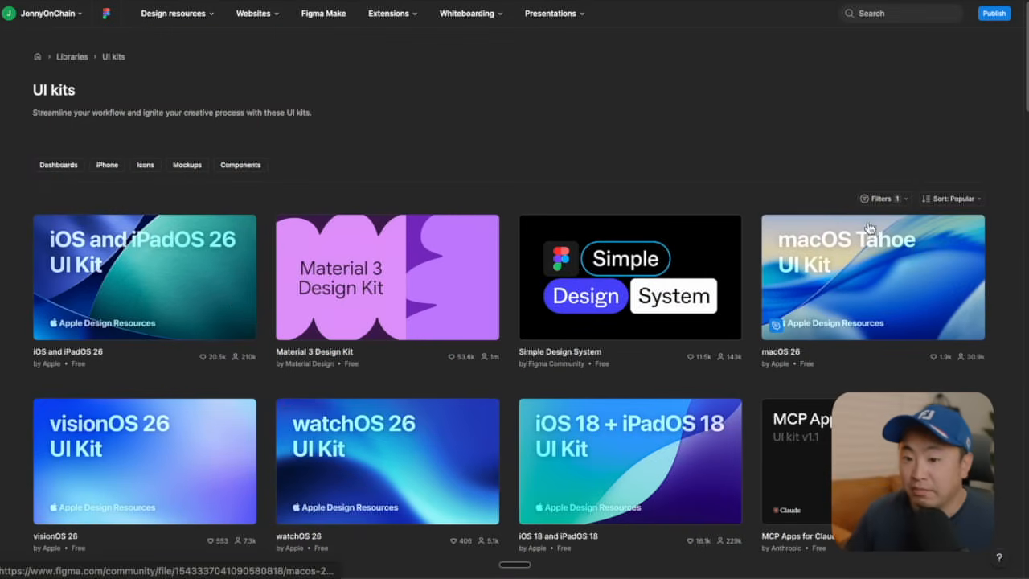
pyautogui.scroll(-8, 790, 214)
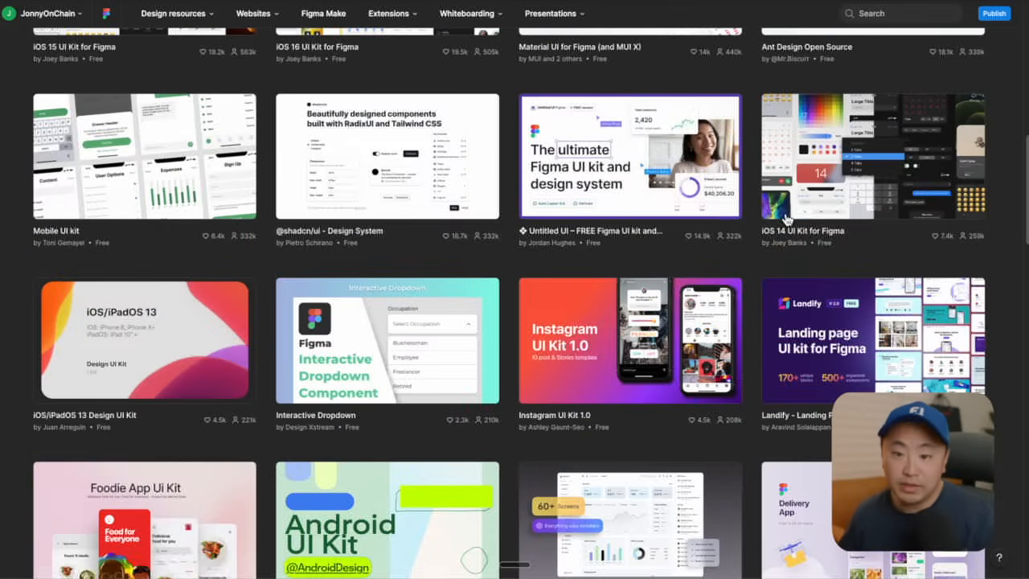
pyautogui.scroll(-8, 768, 222)
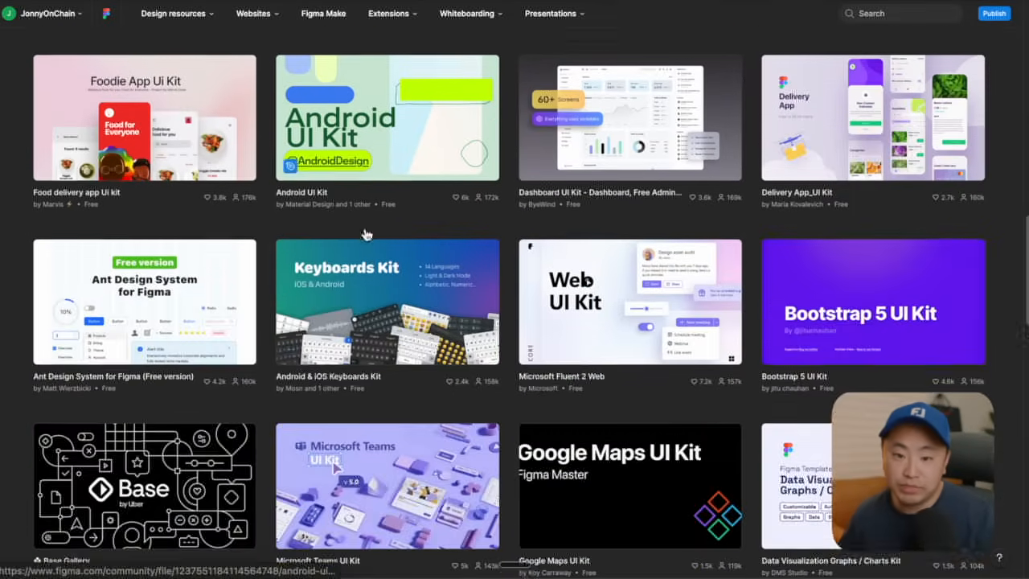
pyautogui.scroll(-1, 299, 230)
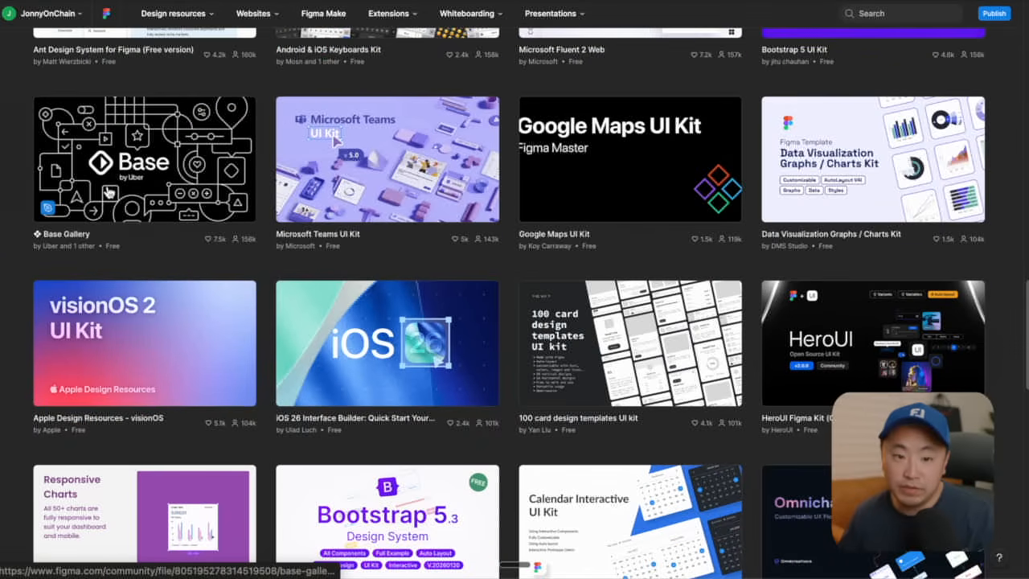
pyautogui.click(118, 187)
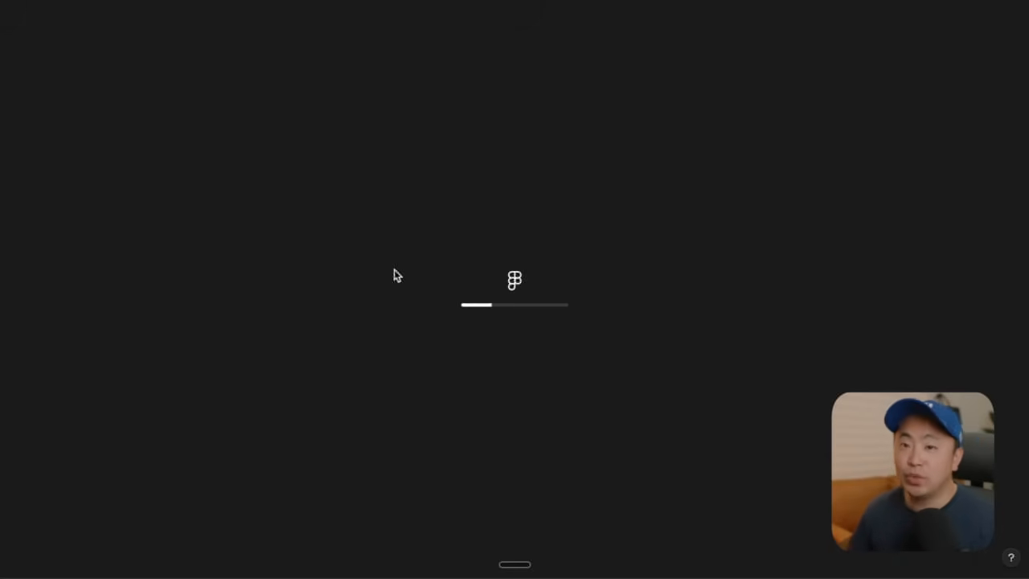
# Step: Switch to the Figma desktop app through the system search
pyautogui.press('super+space')
pyautogui.write('fim')
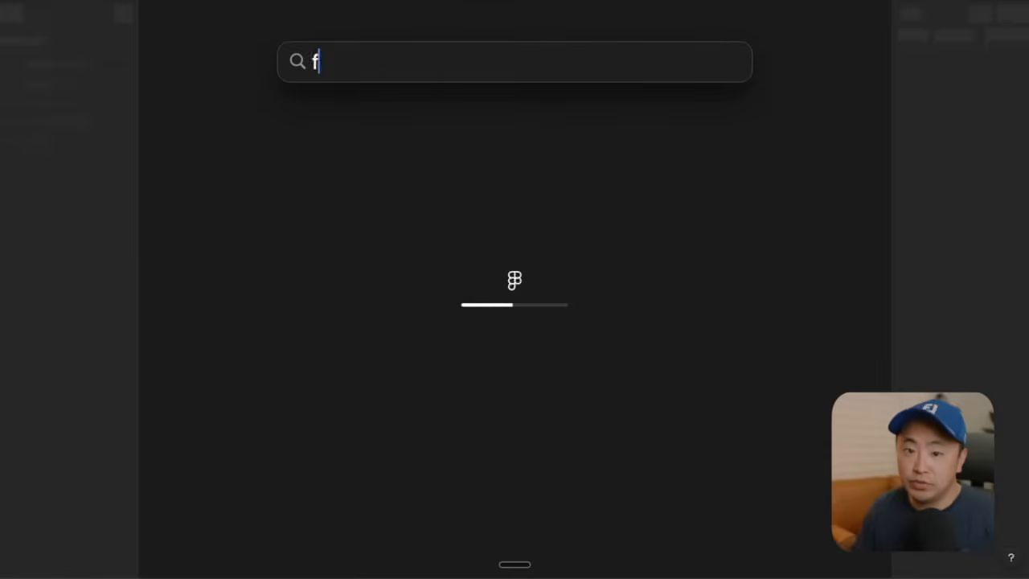
pyautogui.write('gm')
pyautogui.press('BackSpace')
pyautogui.press('BackSpace')
pyautogui.press('BackSpace')
pyautogui.write('gm')
pyautogui.press('Return')
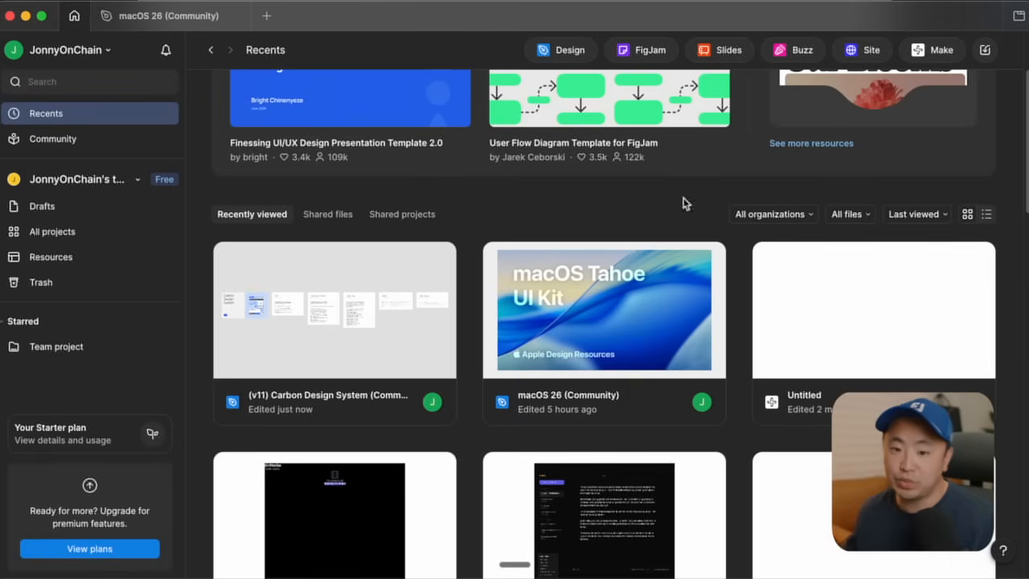
# Step: Open the recent (v11) Carbon Design System file and save a local copy of it to the Downloads folder
pyautogui.scroll(-1, 621, 149)
pyautogui.scroll(-3, 487, 260)
pyautogui.scroll(8, 381, 312)
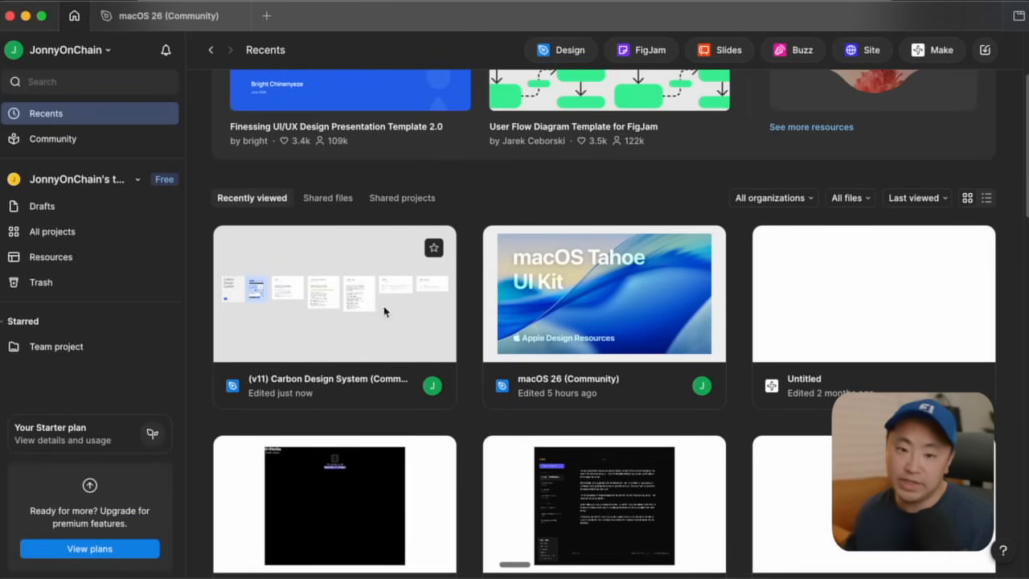
pyautogui.doubleClick(374, 407)
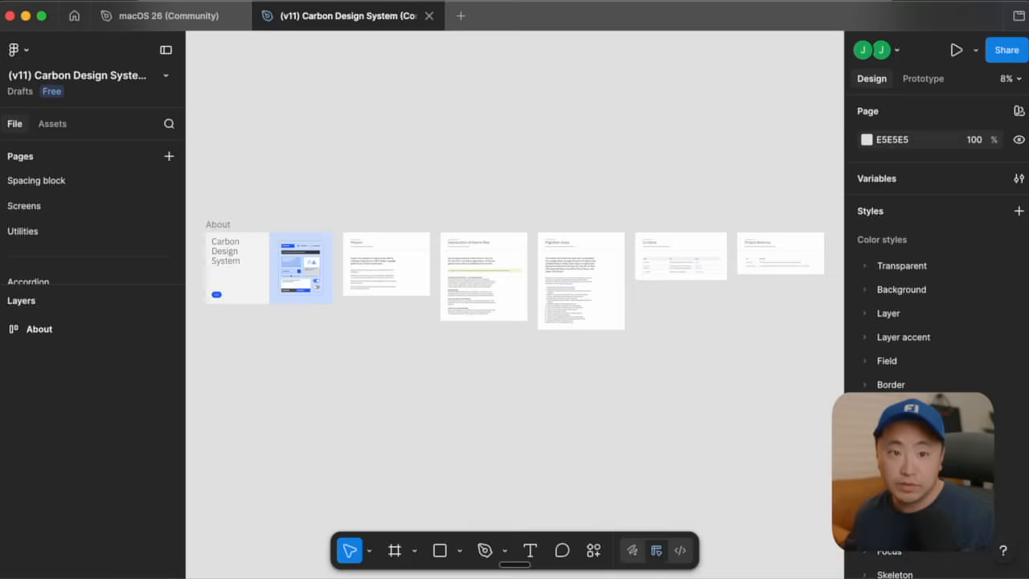
pyautogui.click(91, 1)
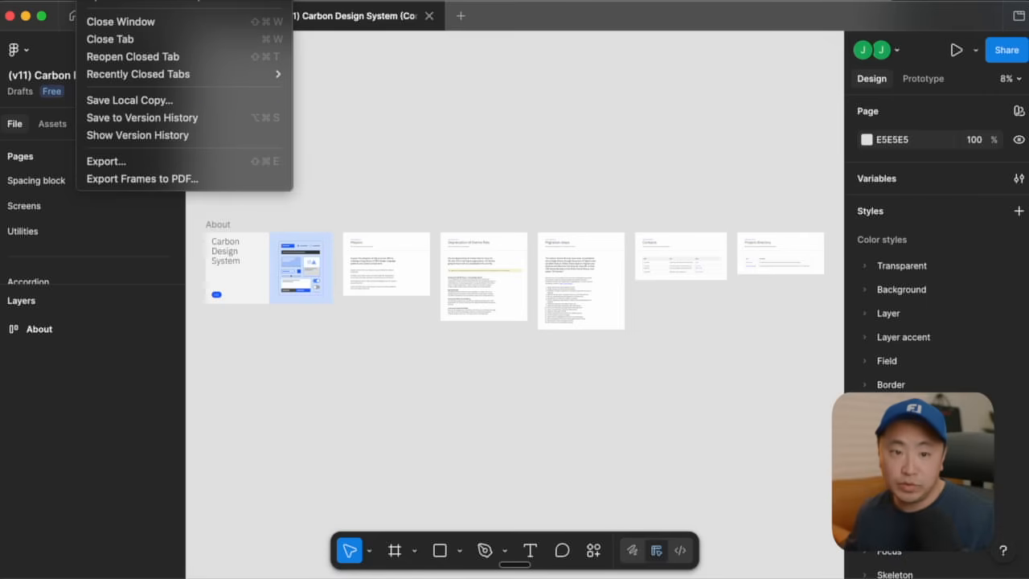
pyautogui.click(161, 101)
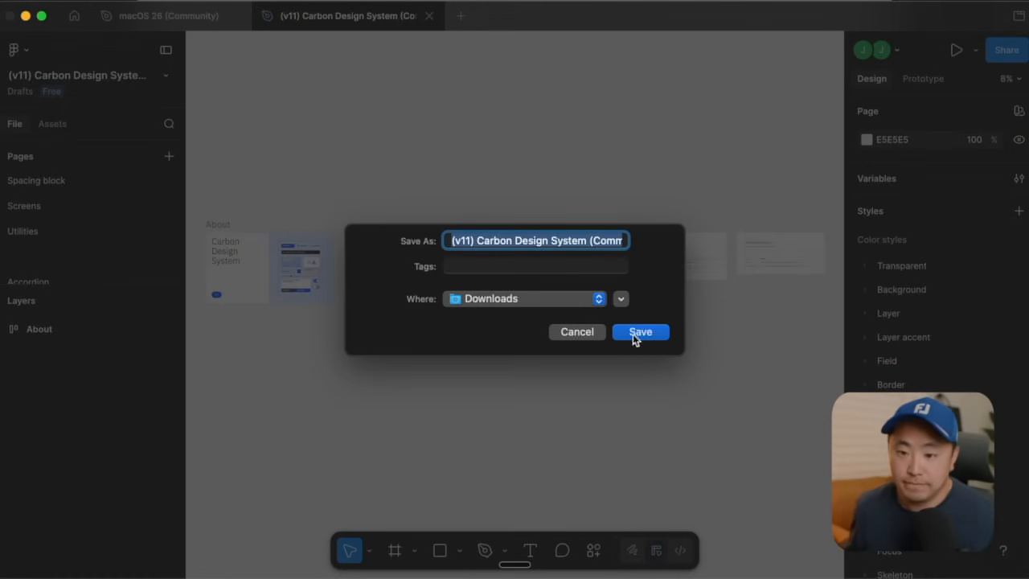
pyautogui.click(646, 336)
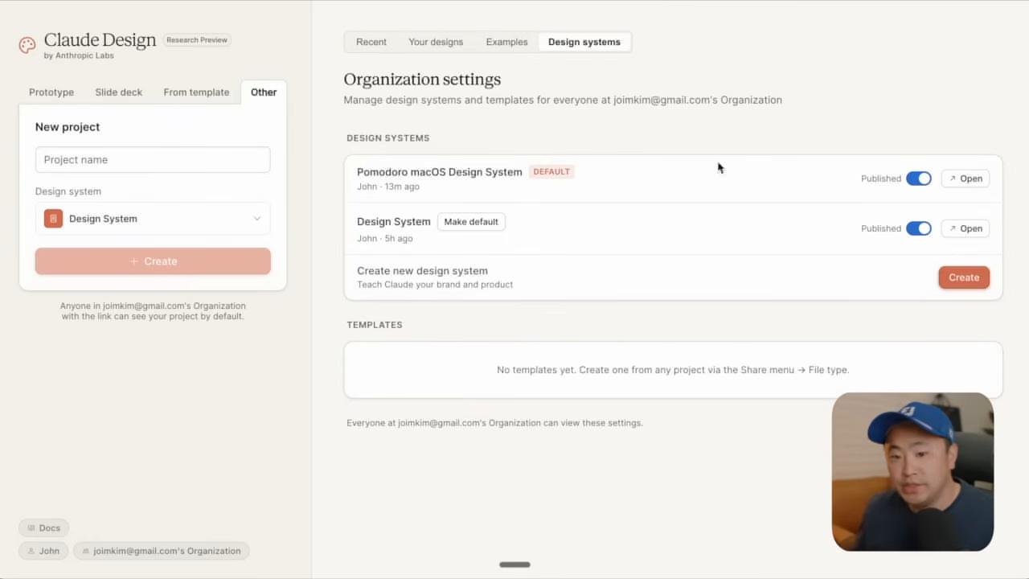
# Step: Start a new design system in Claude Design and enter "Carbon" as its company name and blurb
pyautogui.click(964, 276)
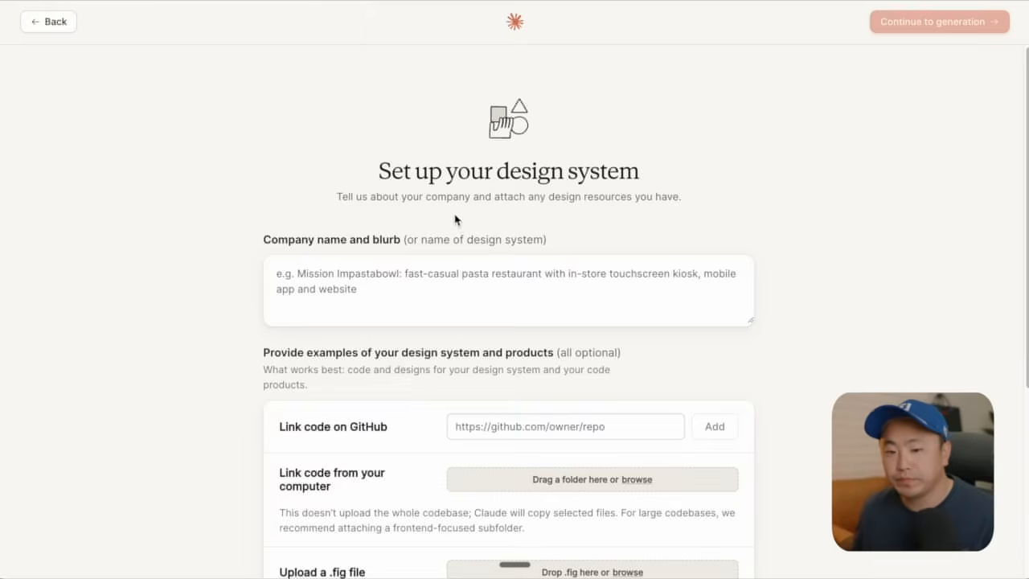
pyautogui.scroll(-2, 467, 254)
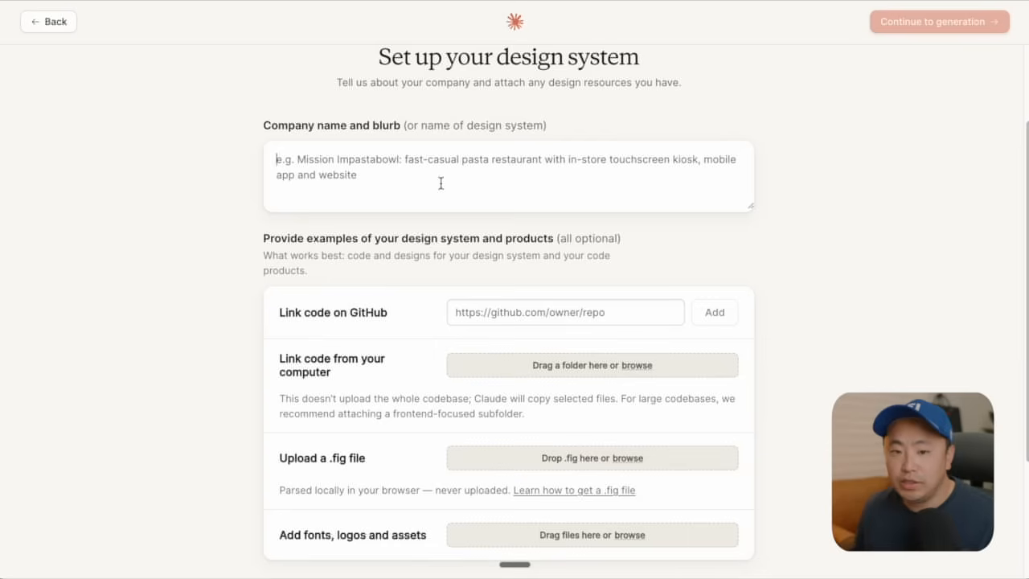
pyautogui.click(477, 178)
pyautogui.write('Carbon')
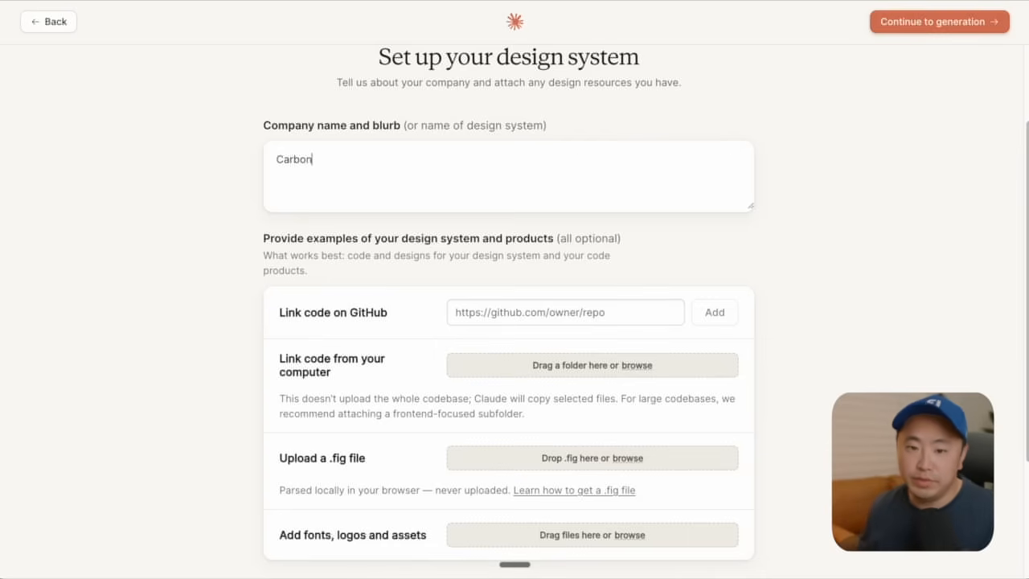
# Step: Attach the Carbon .fig file to the design system setup with all of its pages and frames
pyautogui.scroll(-1, 571, 177)
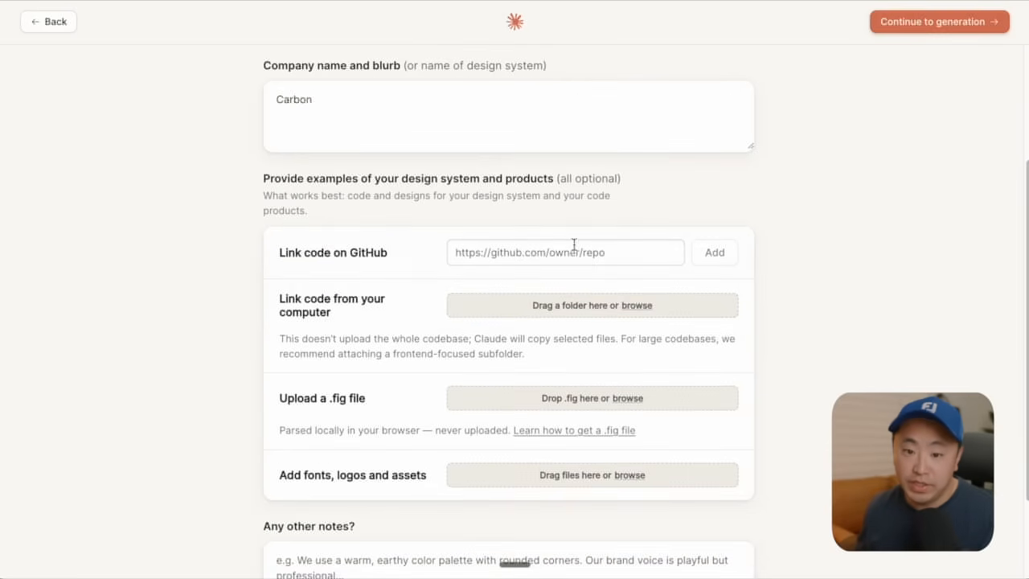
pyautogui.scroll(-1, 284, 281)
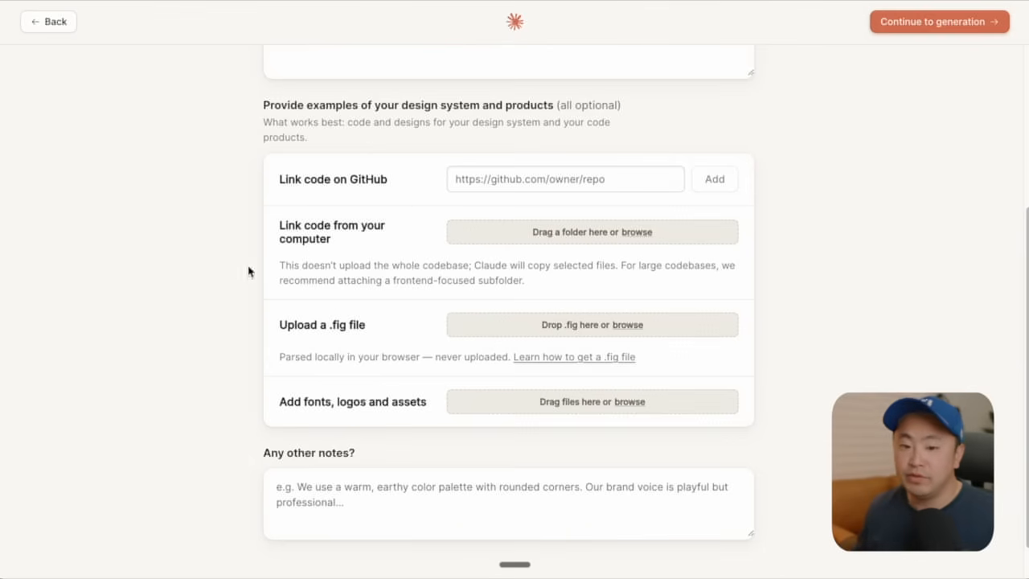
pyautogui.click(586, 322)
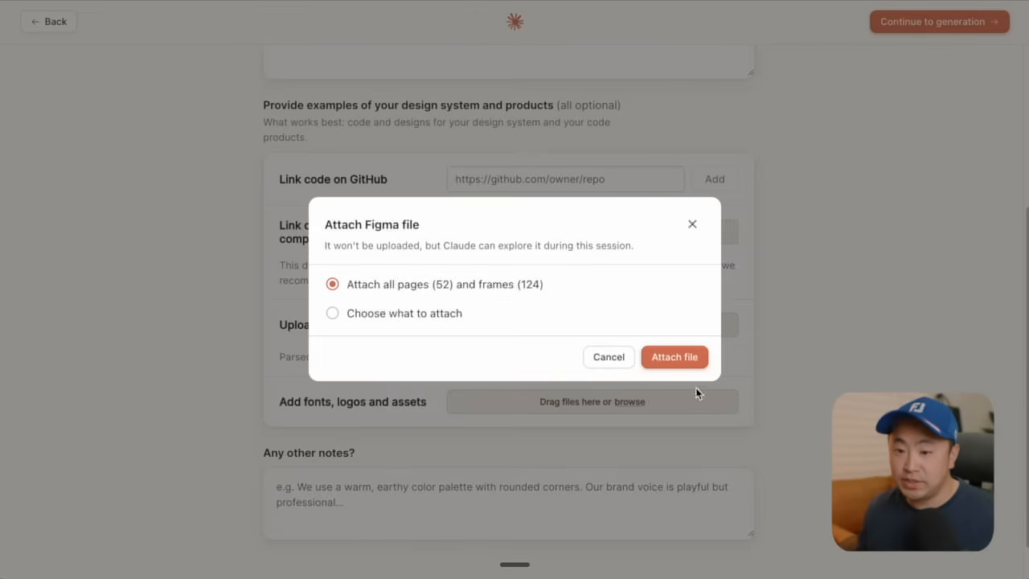
pyautogui.click(681, 359)
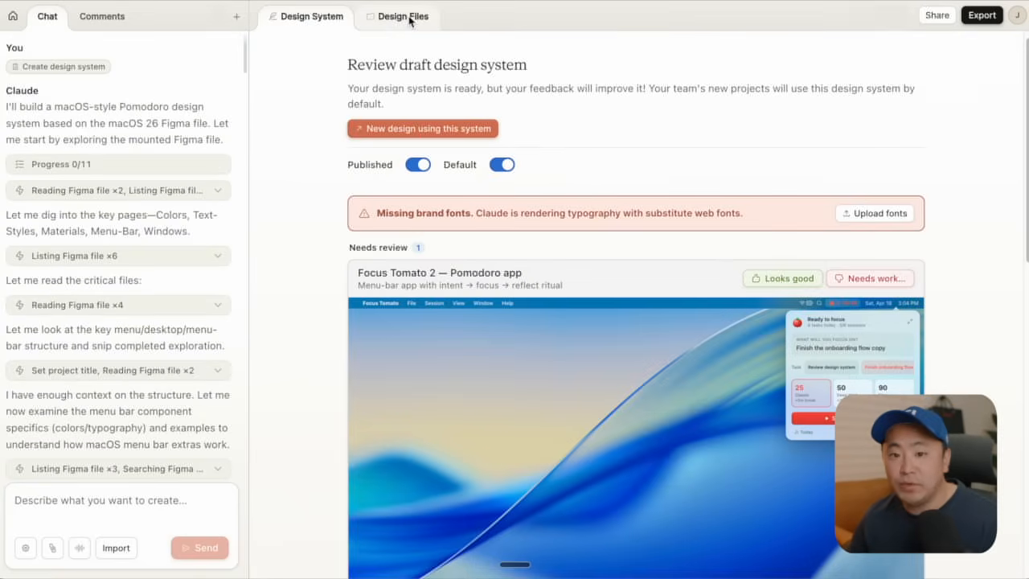
# Step: Show the Pomodoro design system's design files and expand its assets and preview folders
pyautogui.click(409, 17)
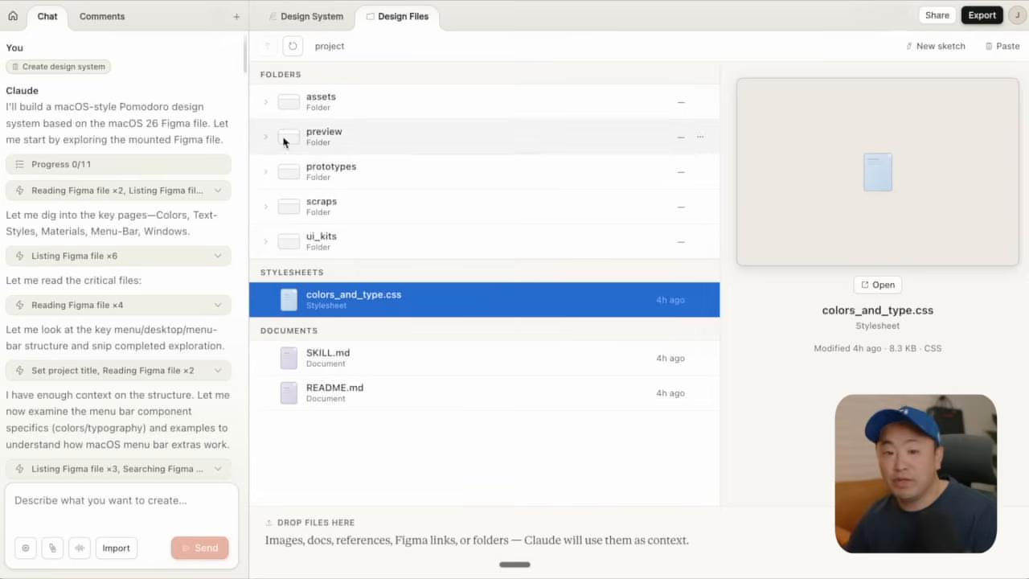
pyautogui.click(266, 105)
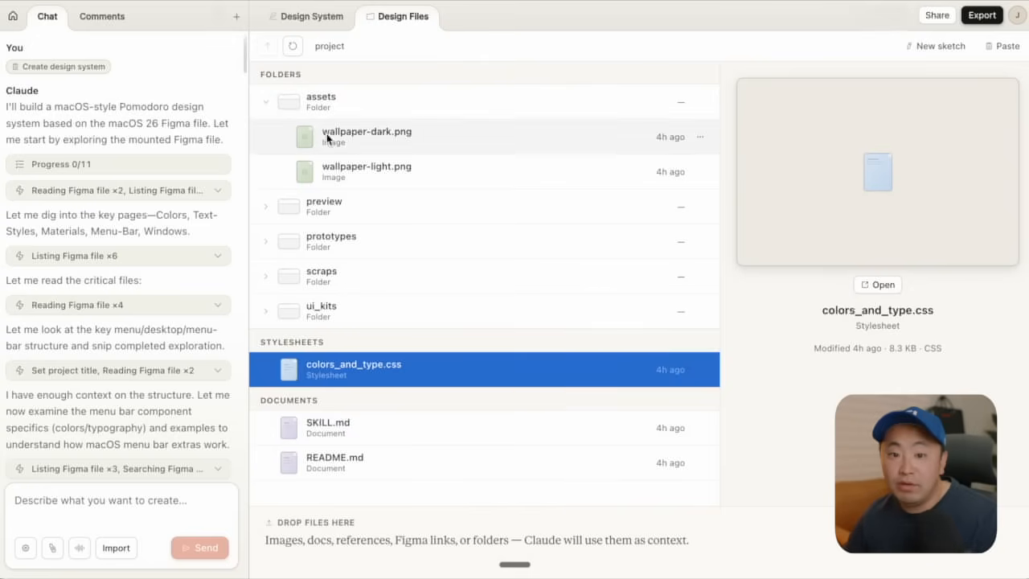
pyautogui.click(267, 211)
pyautogui.click(268, 212)
pyautogui.click(290, 211)
# Step: Select brand-icons.html in the preview folder, look through the folder's files, and open the selected page
pyautogui.scroll(-1, 338, 209)
pyautogui.click(376, 208)
pyautogui.scroll(-3, 337, 242)
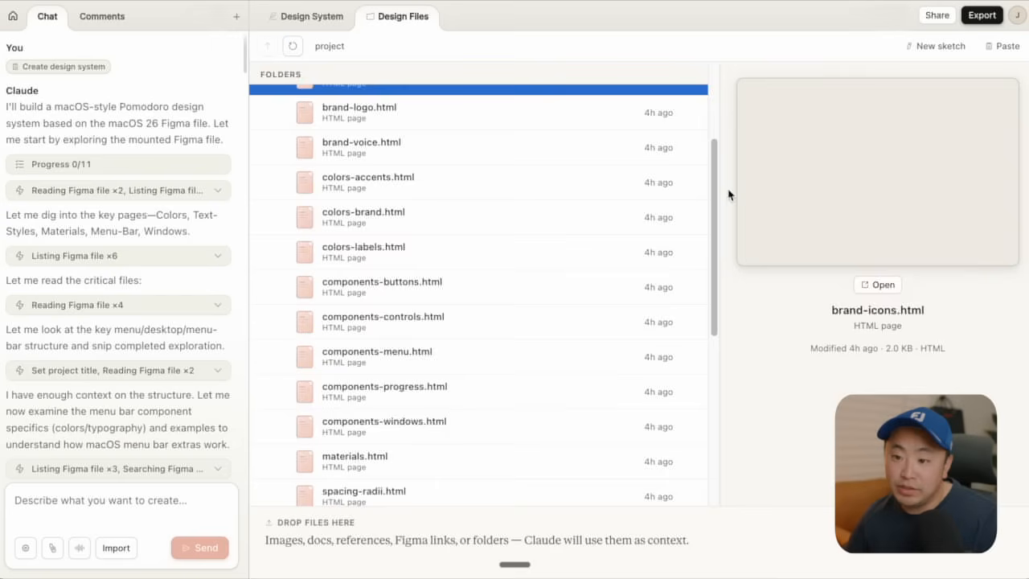
pyautogui.click(879, 284)
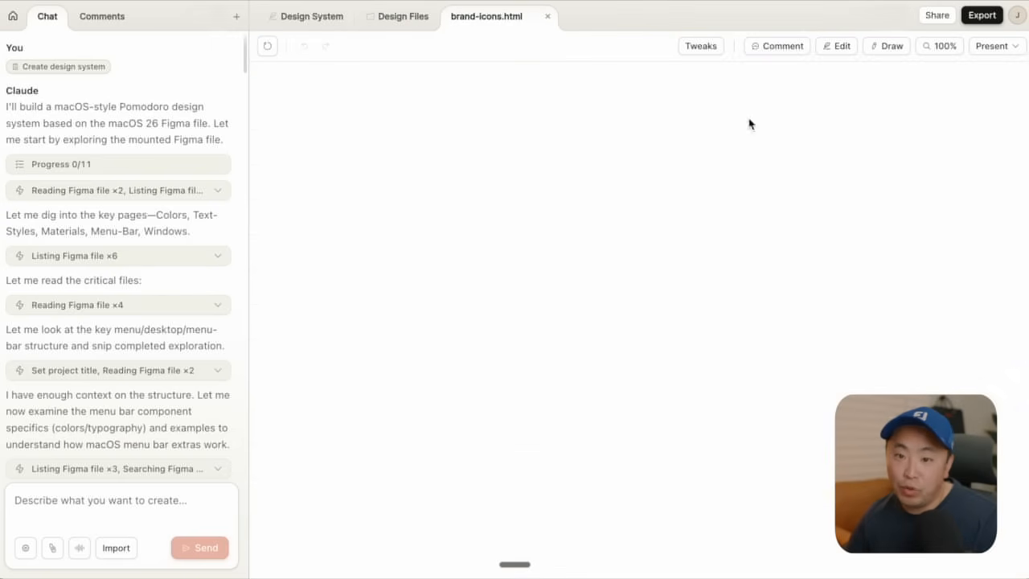
# Step: Return to the design system's design files and look into the prototypes, selecting the focus-tomato-2 folder
pyautogui.click(394, 16)
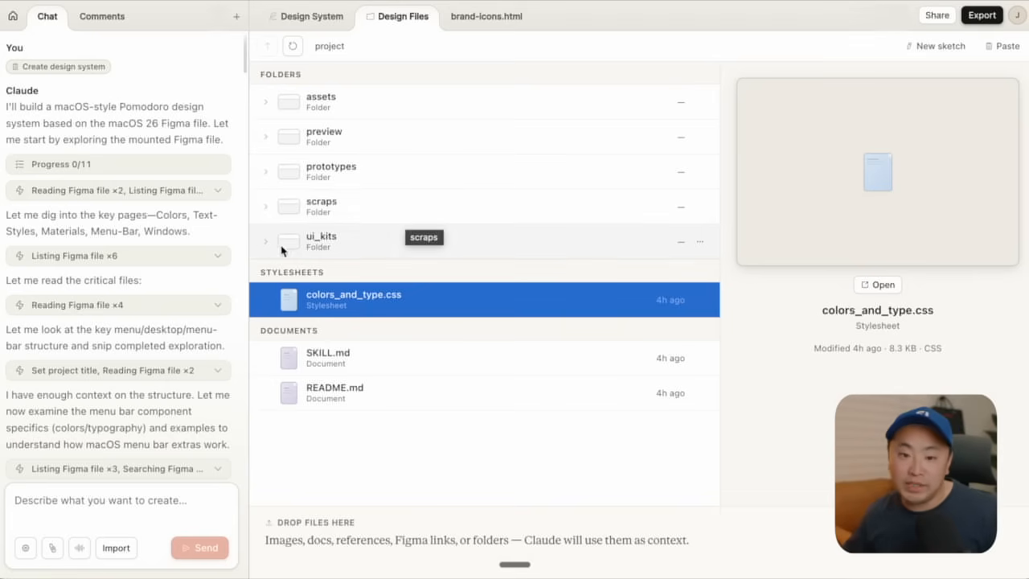
pyautogui.click(391, 253)
pyautogui.click(342, 278)
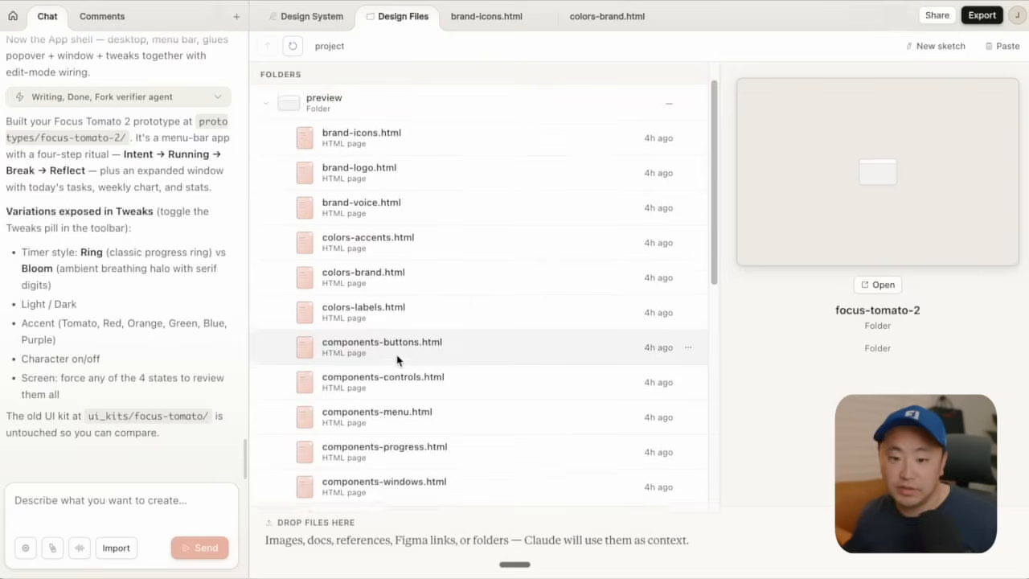
# Step: Find components-menu.html in the preview folder and open it to view the menu design
pyautogui.scroll(-1, 402, 358)
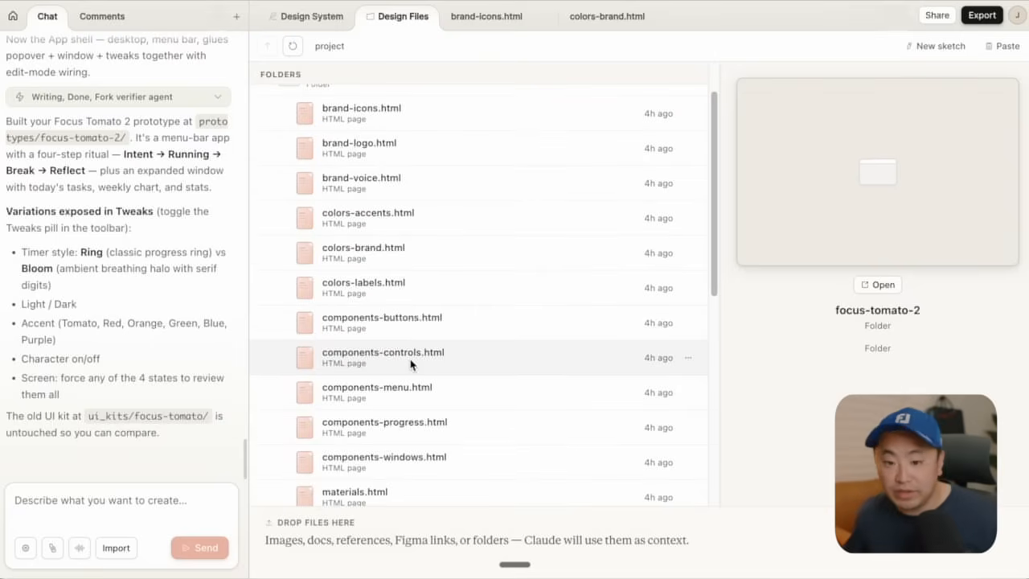
pyautogui.scroll(-3, 410, 364)
pyautogui.click(395, 274)
pyautogui.click(878, 286)
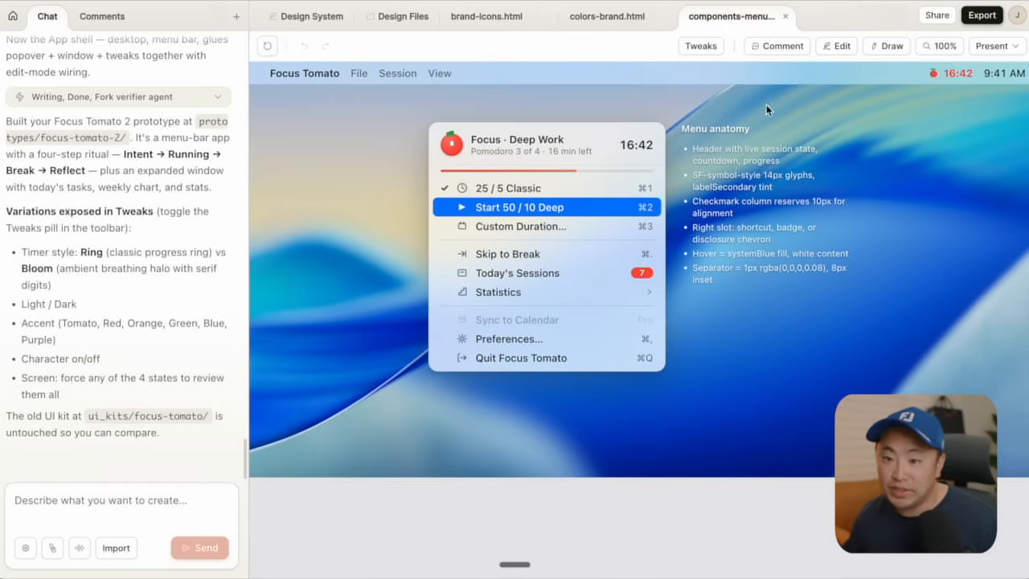
pyautogui.click(444, 19)
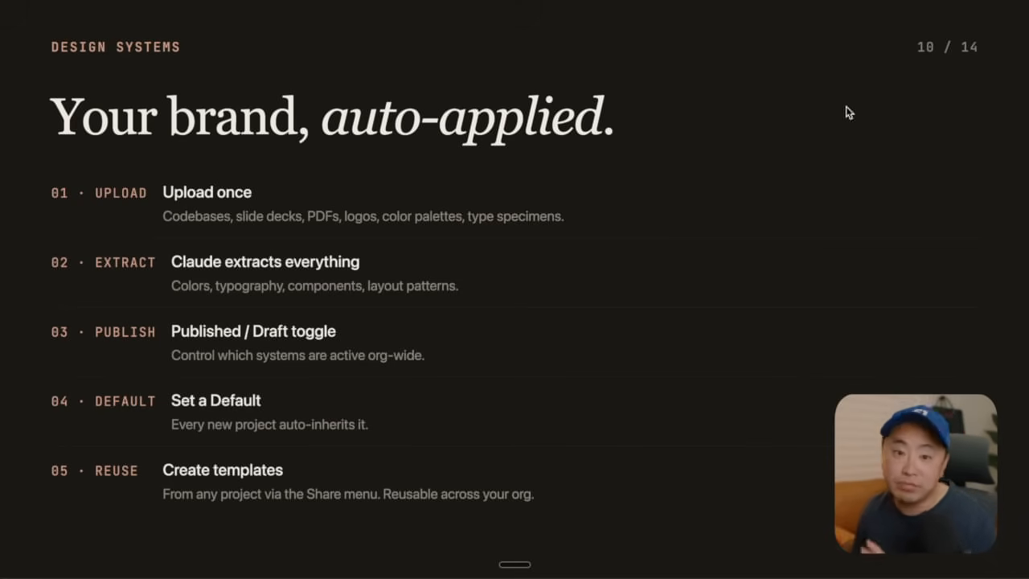
# Step: Show the list of Claude models available for the Pomodoro project's chat
pyautogui.press('Left')
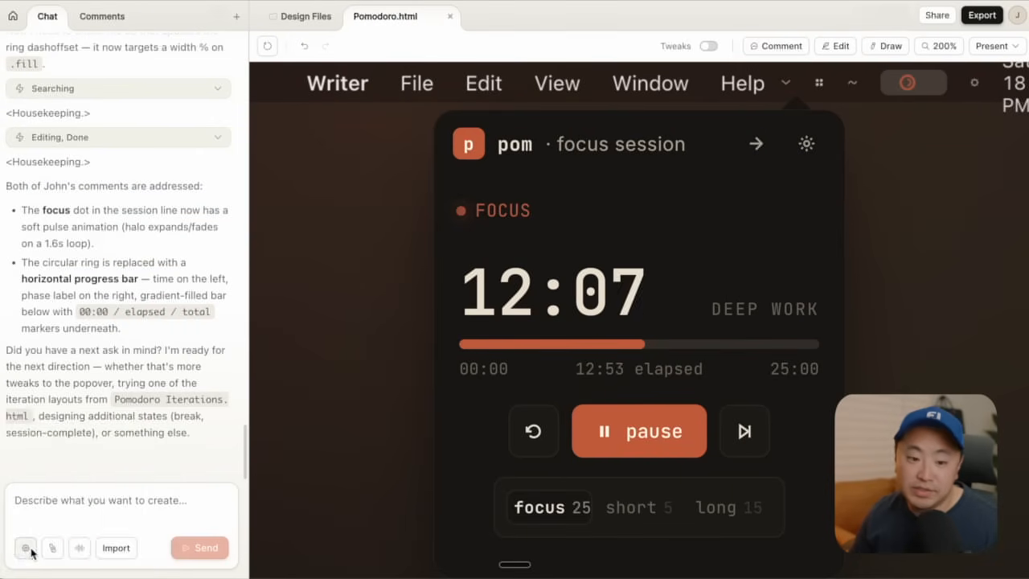
pyautogui.click(26, 550)
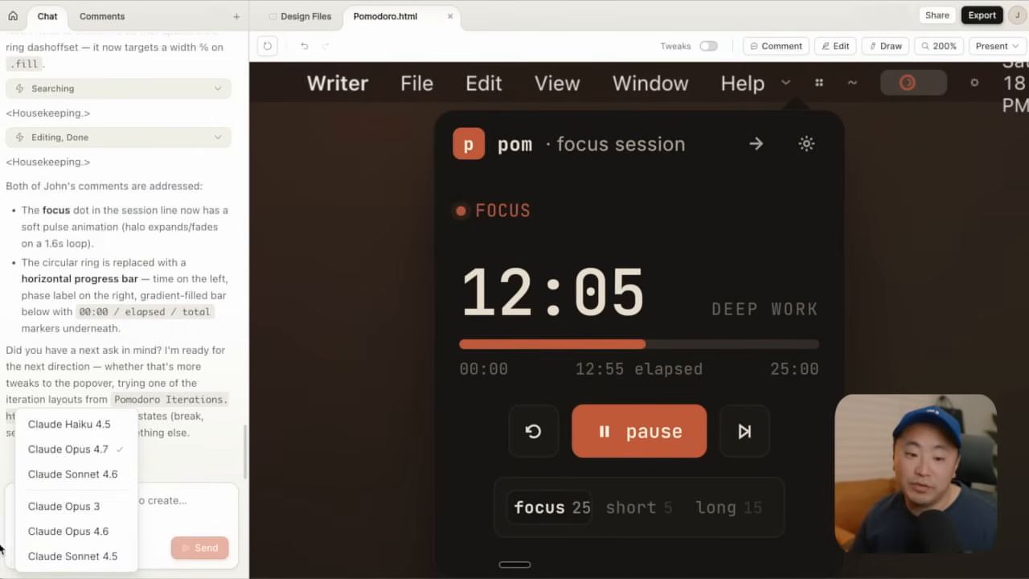
pyautogui.click(13, 522)
pyautogui.click(27, 551)
pyautogui.click(11, 487)
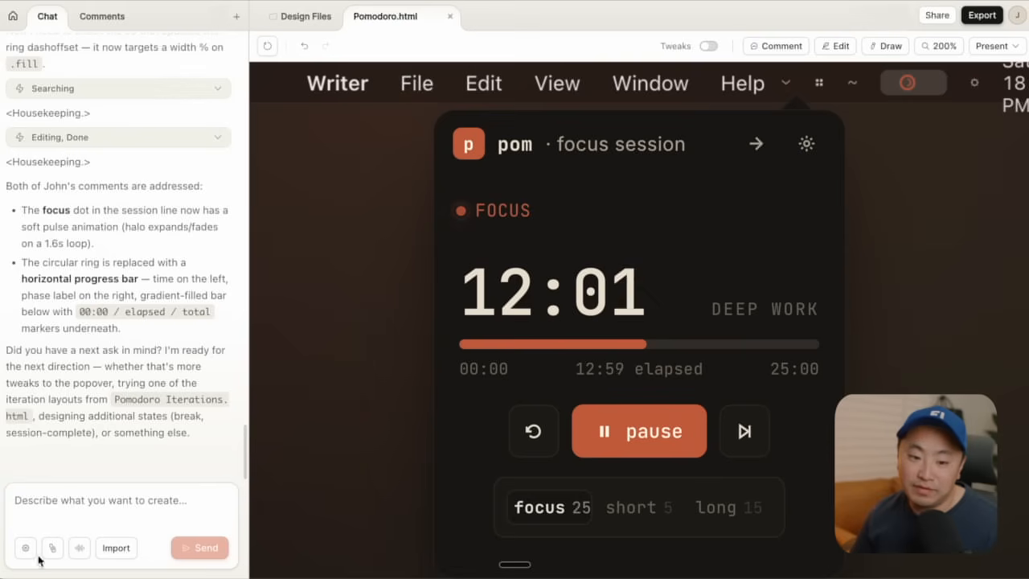
# Step: Switch the Pomodoro chat's model to Claude Opus 4.6 and back to Claude Opus 4.7
pyautogui.click(25, 548)
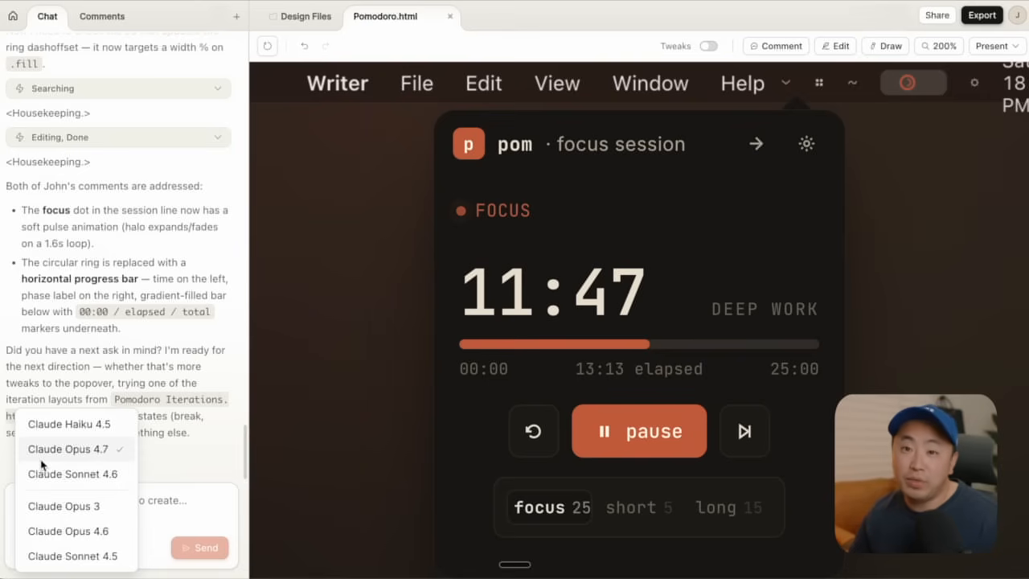
pyautogui.click(84, 532)
pyautogui.click(32, 554)
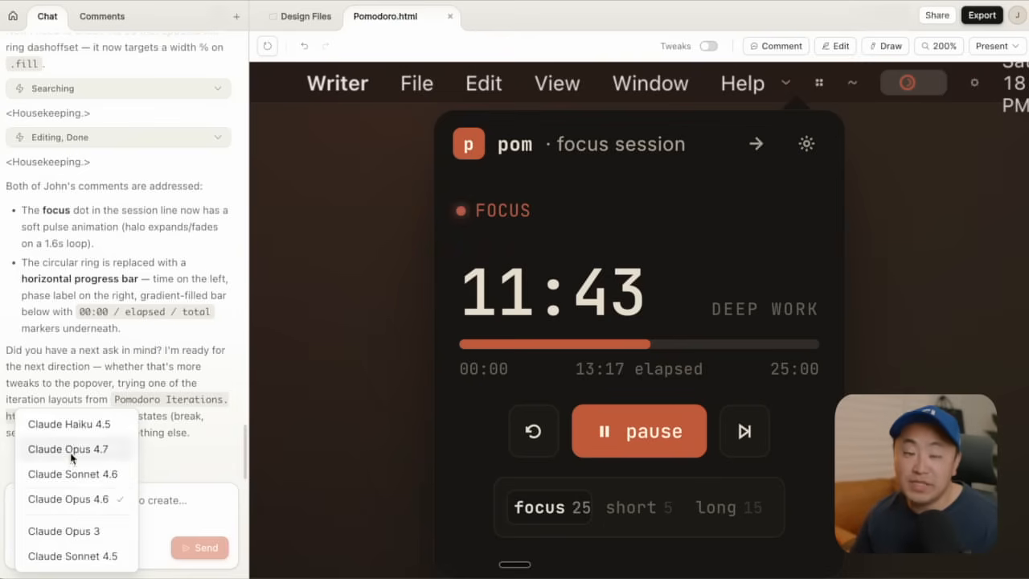
pyautogui.click(71, 458)
pyautogui.click(26, 551)
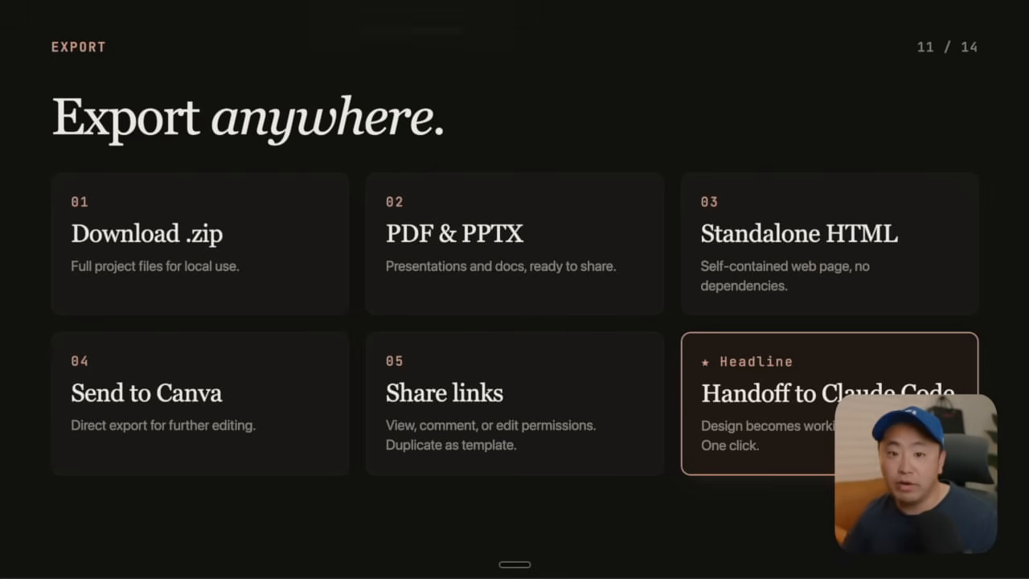
# Step: Show the export options for Pomodoro.html and advance the slide deck past the Export slide
pyautogui.click(512, 12)
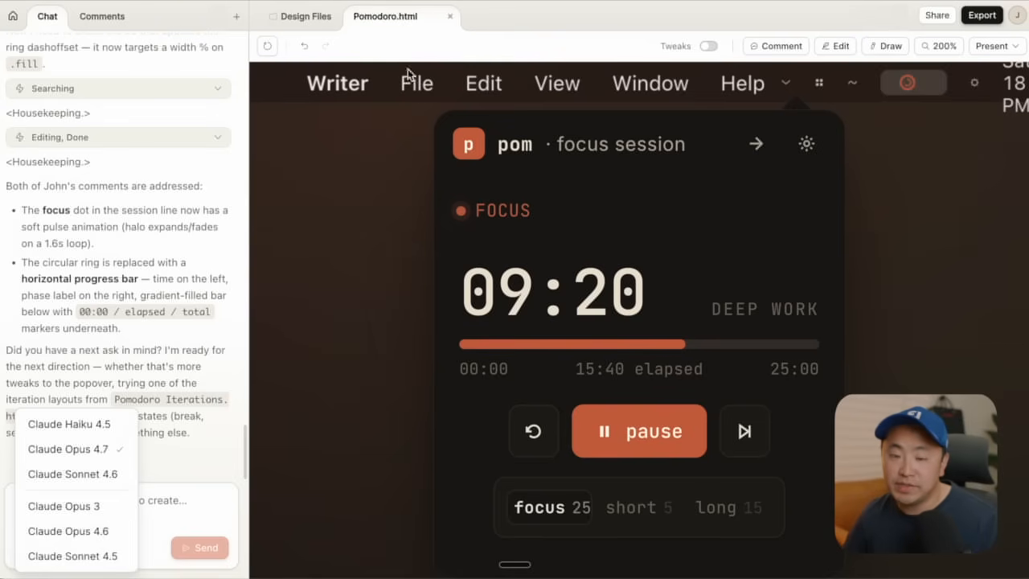
pyautogui.click(982, 18)
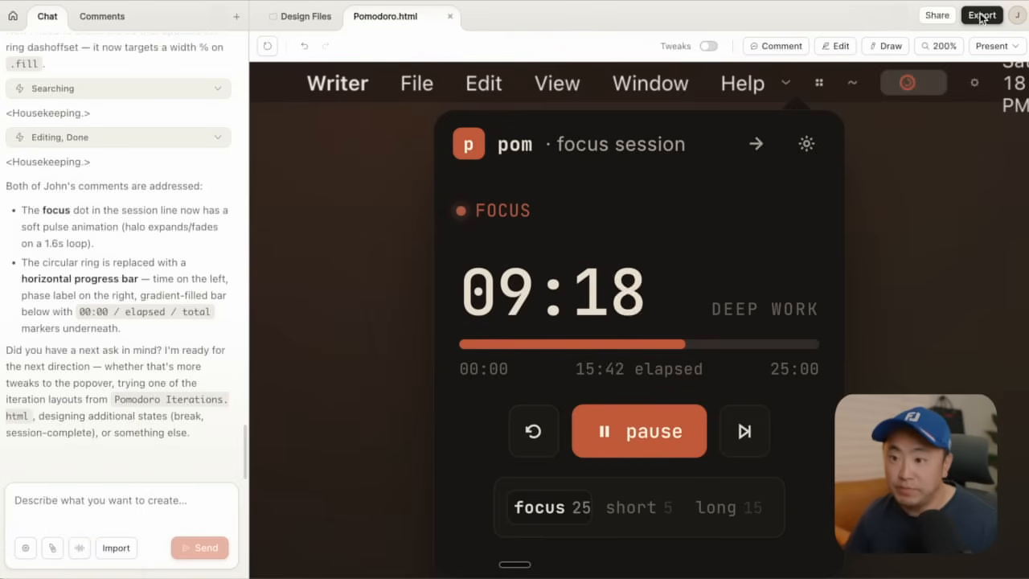
pyautogui.click(982, 18)
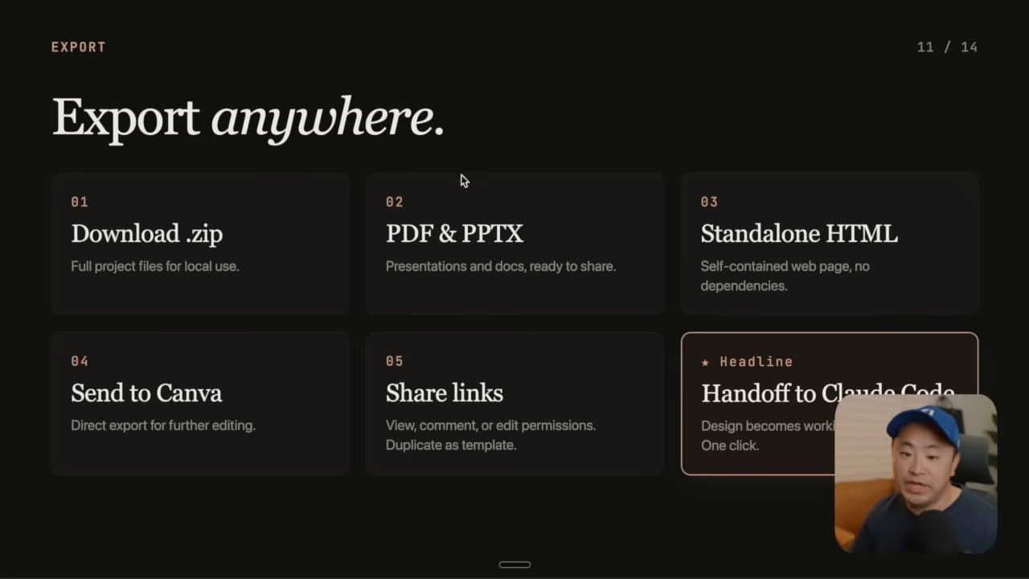
pyautogui.press('Right')
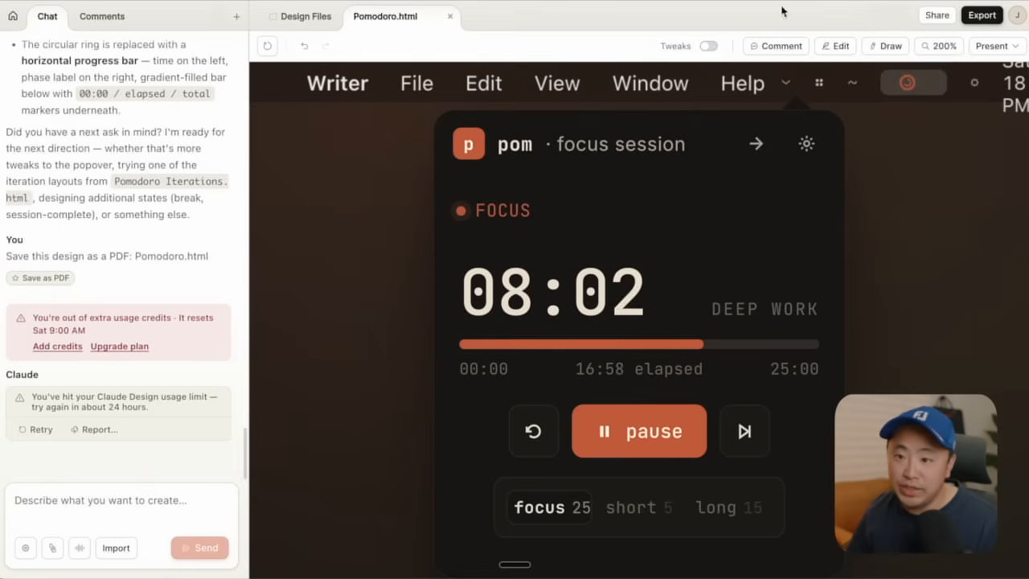
# Step: Export Pomodoro.html as a handoff to Claude Code and copy the command for the local coding agent
pyautogui.click(982, 14)
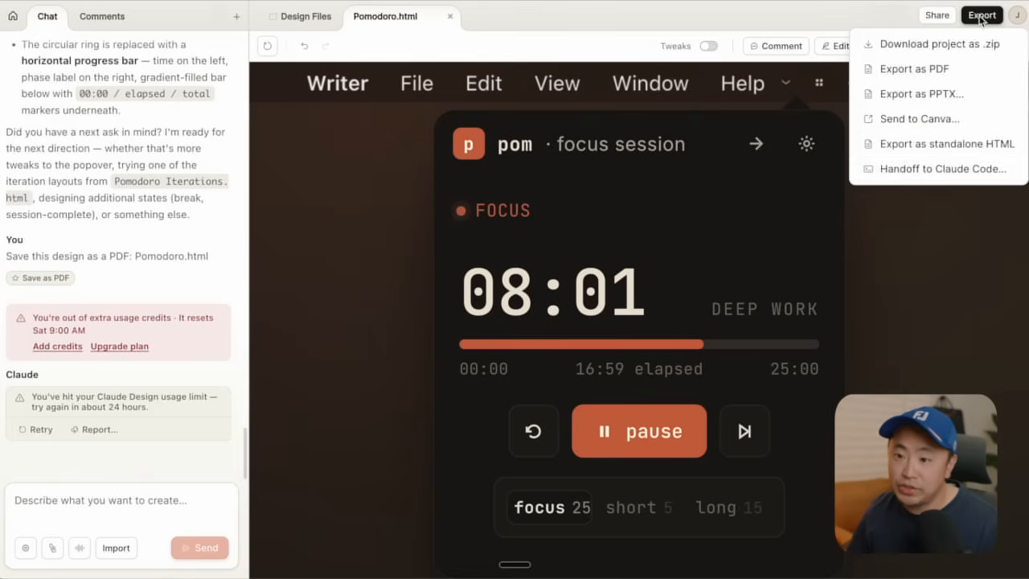
pyautogui.click(927, 170)
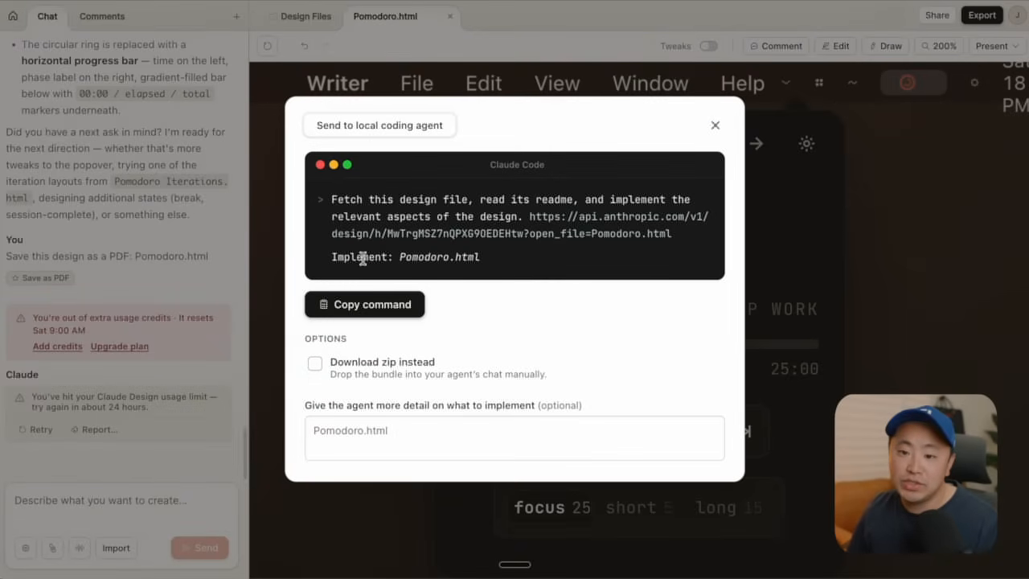
pyautogui.click(330, 303)
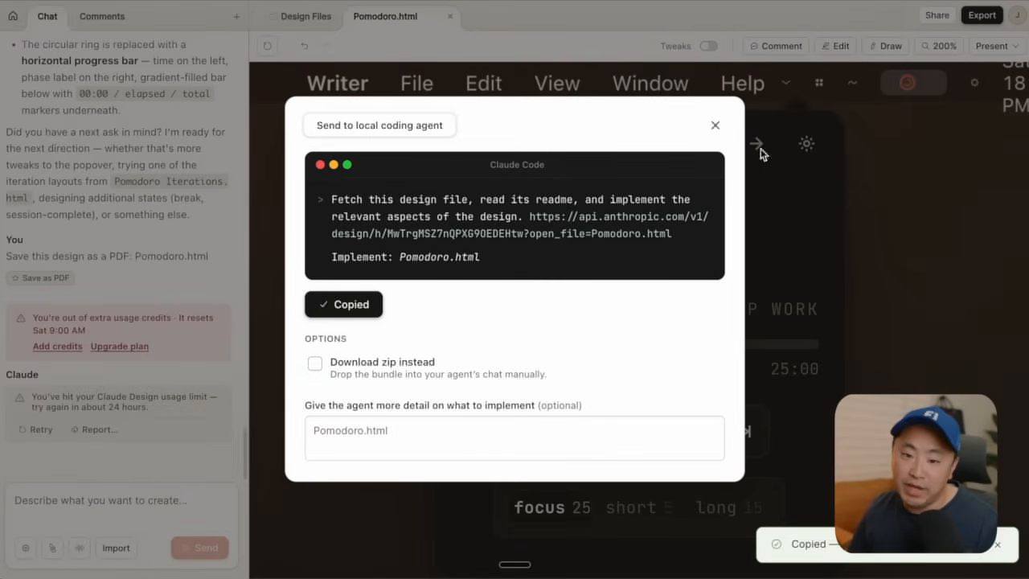
# Step: Switch to the Claude Code terminal and paste the copied Pomodoro.html handoff command at its prompt
pyautogui.press('super+Tab')
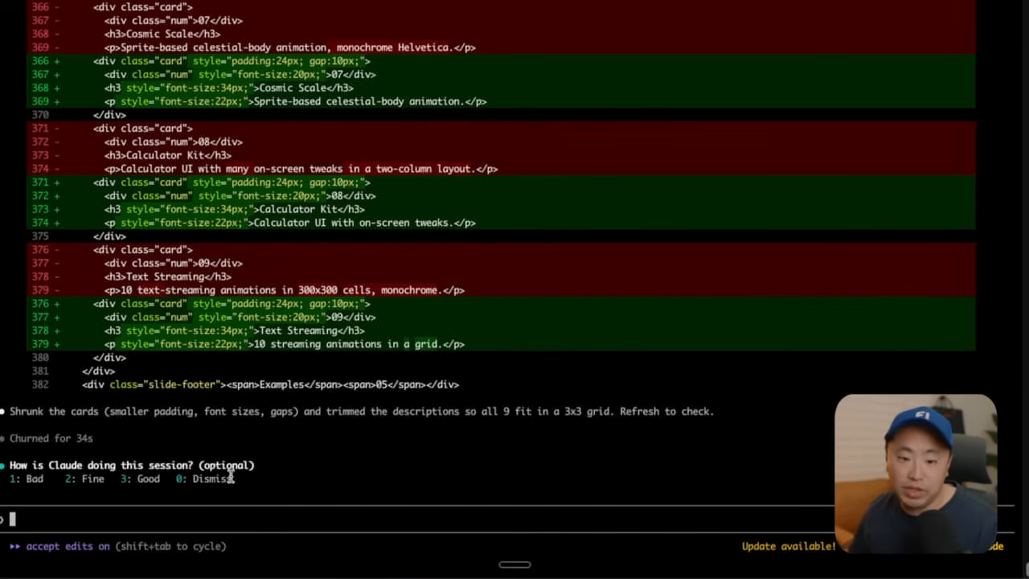
pyautogui.press('super+v')
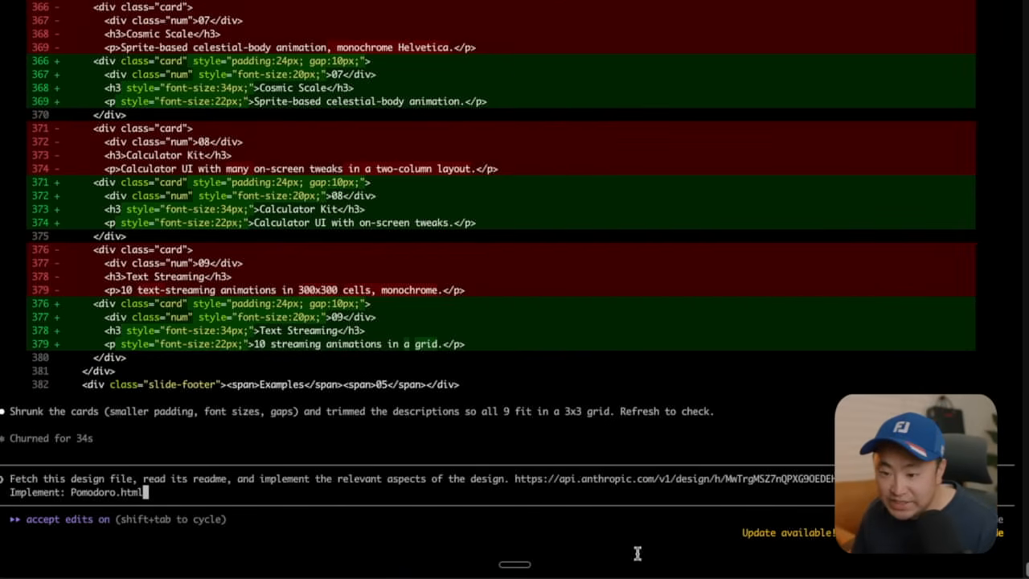
pyautogui.press('Return')
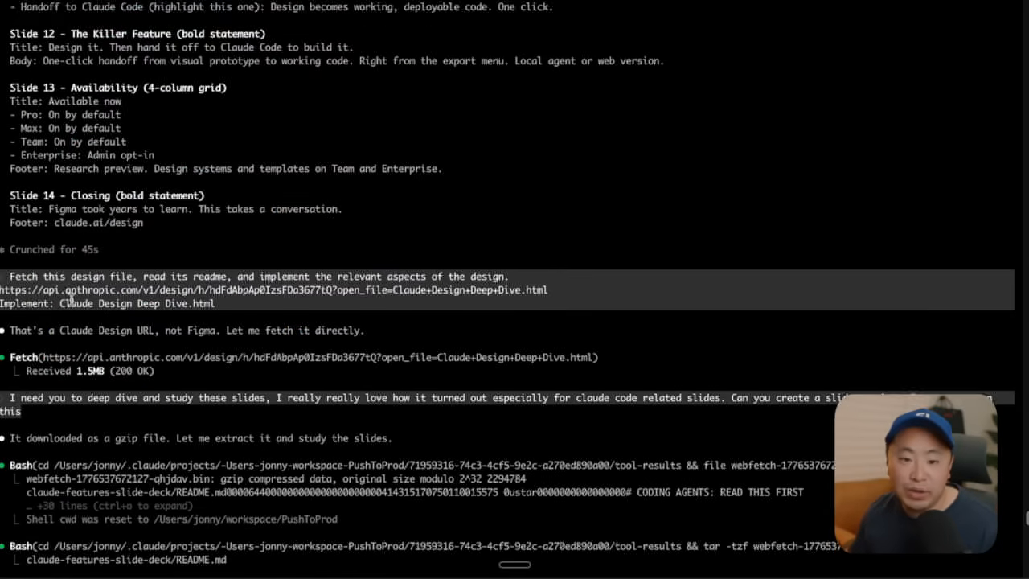
# Step: Examine the earlier Claude Code session that fetched the Claude Design Deep Dive deck and edited its slides
pyautogui.scroll(-1, 64, 293)
pyautogui.moveTo(7, 249); pyautogui.dragTo(548, 278)
pyautogui.click(646, 266)
pyautogui.scroll(-5, 645, 266)
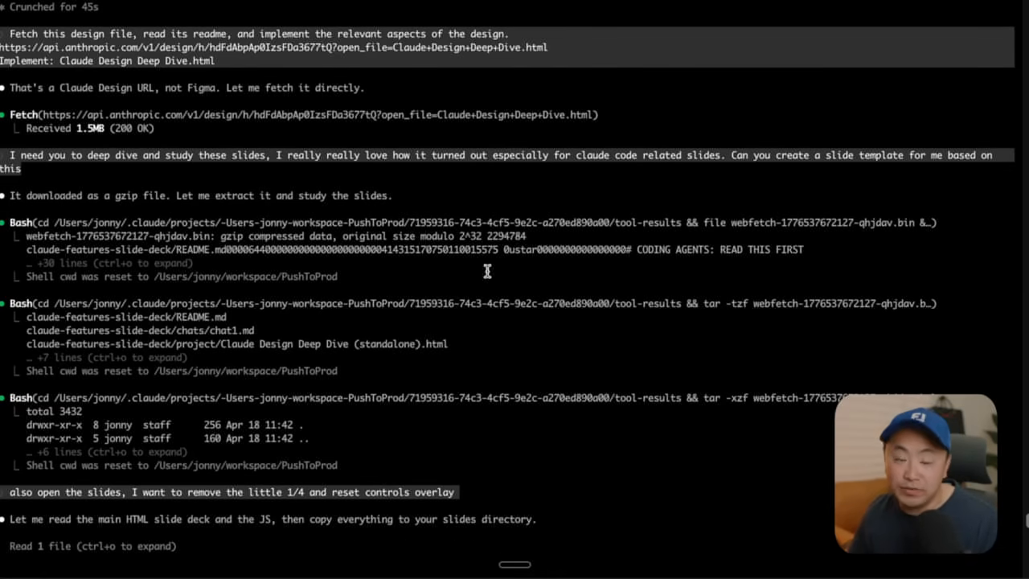
pyautogui.scroll(-10, 493, 255)
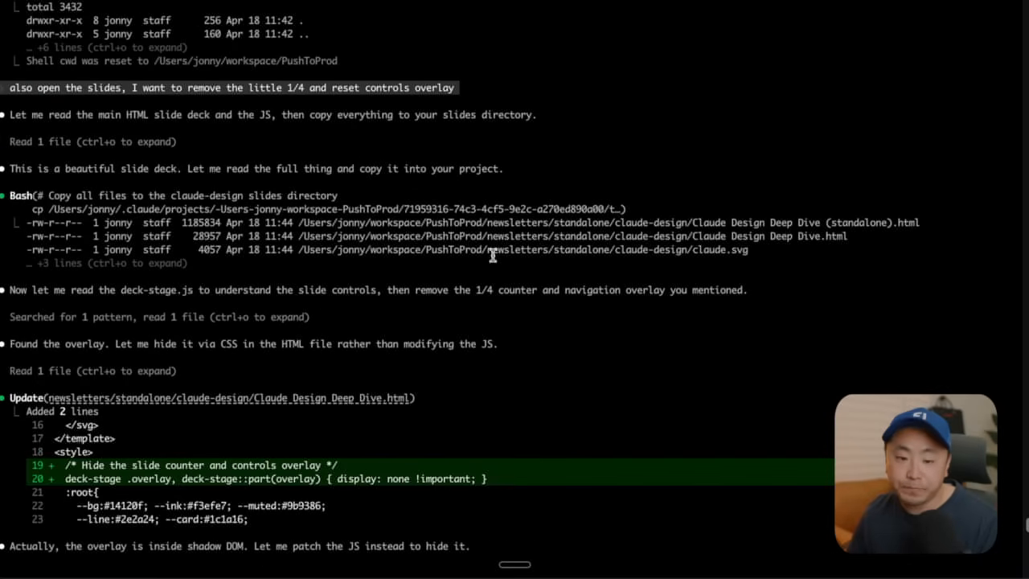
pyautogui.scroll(-20, 493, 255)
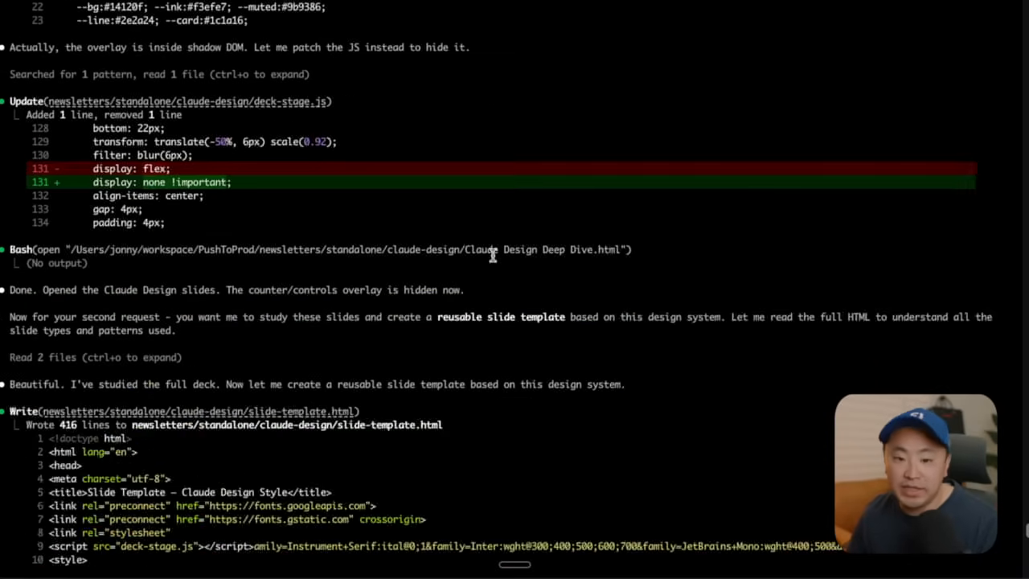
pyautogui.scroll(-20, 493, 255)
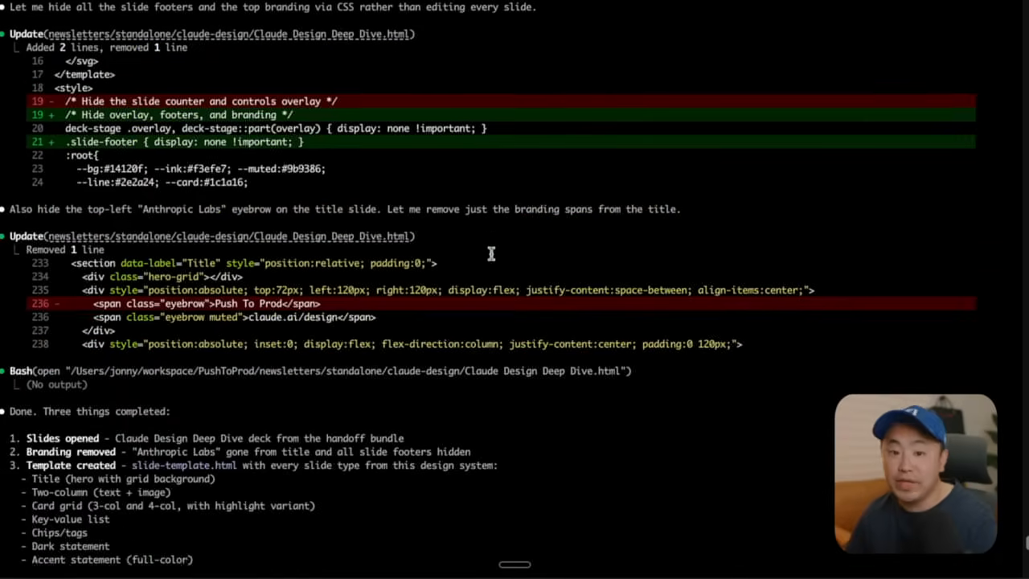
pyautogui.scroll(-20, 489, 250)
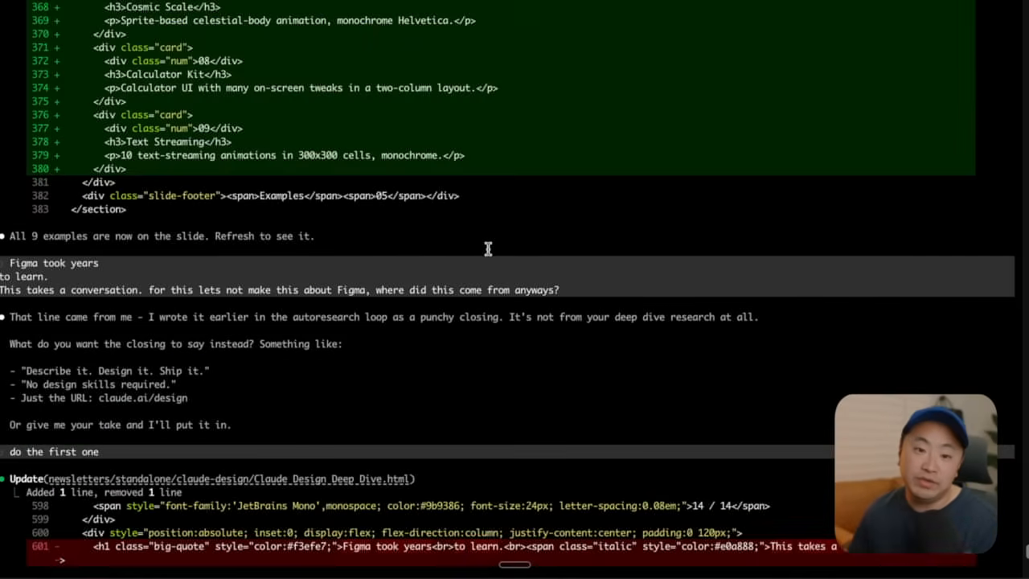
pyautogui.scroll(-20, 488, 249)
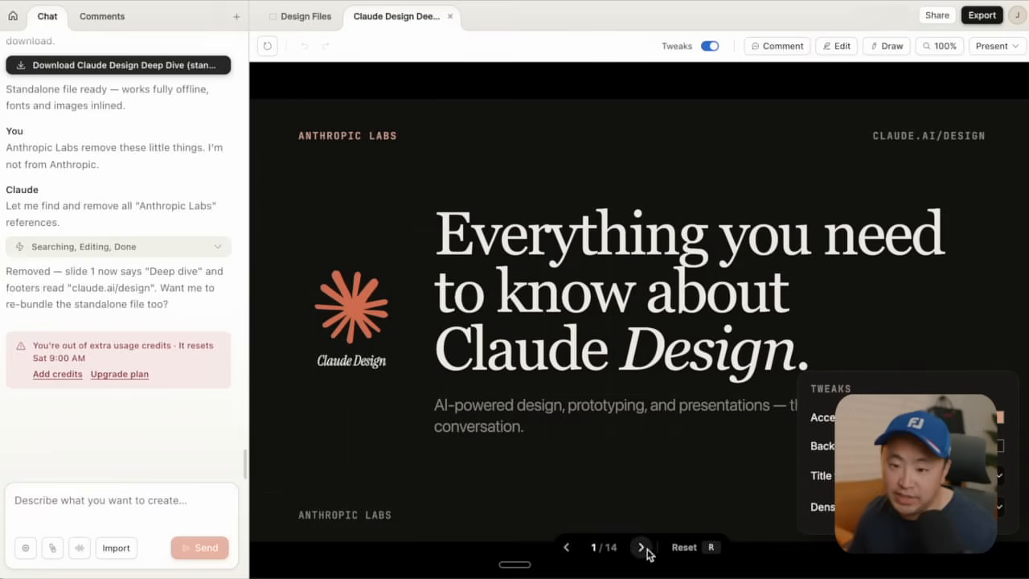
# Step: Page through the Claude Design Deep Dive deck in Claude Design from slide 1 to slide 10
pyautogui.click(642, 548)
pyautogui.click(643, 548)
pyautogui.click(643, 548)
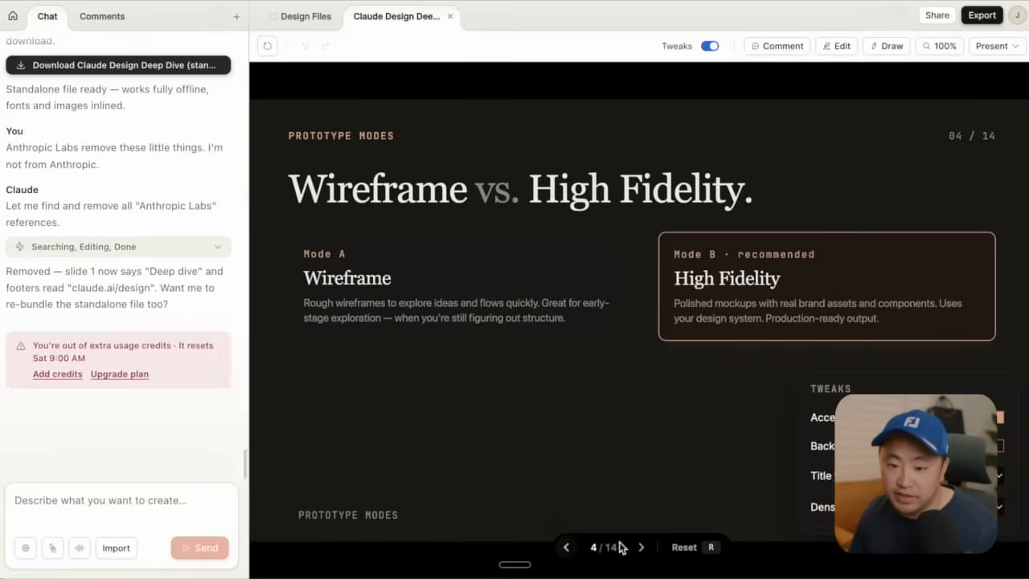
pyautogui.click(643, 549)
pyautogui.click(643, 549)
pyautogui.click(643, 549)
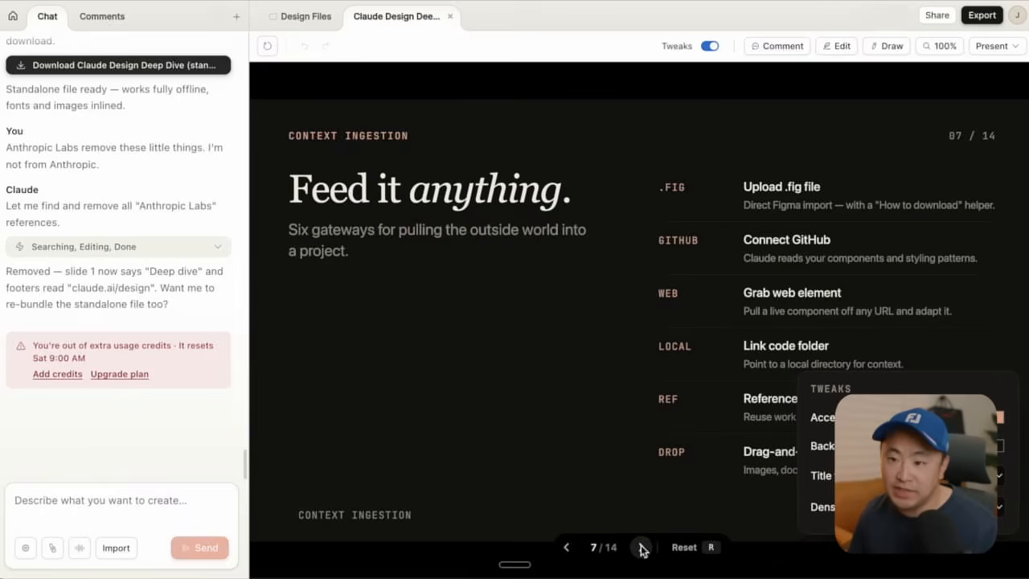
pyautogui.click(642, 548)
pyautogui.click(643, 548)
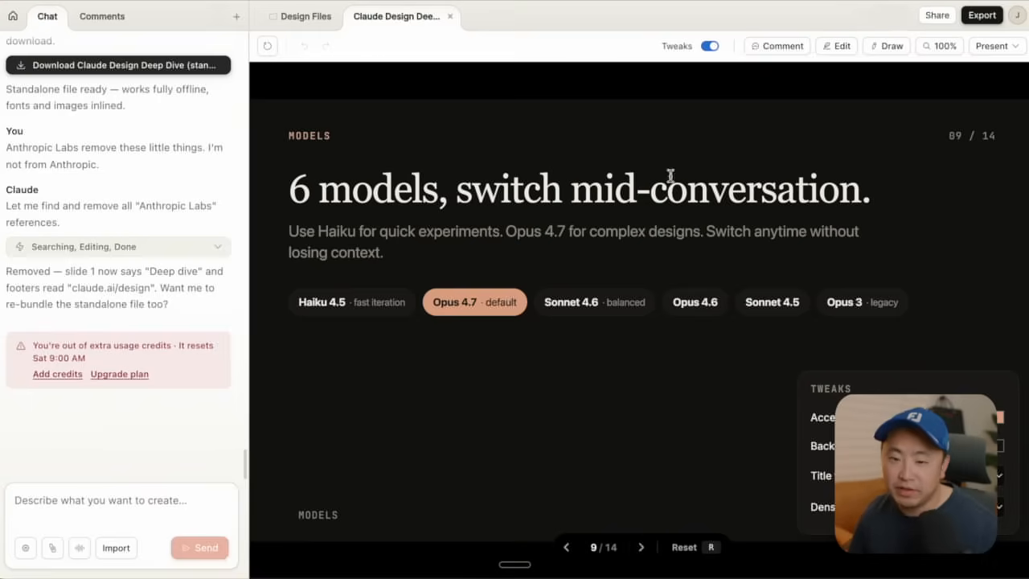
pyautogui.click(640, 548)
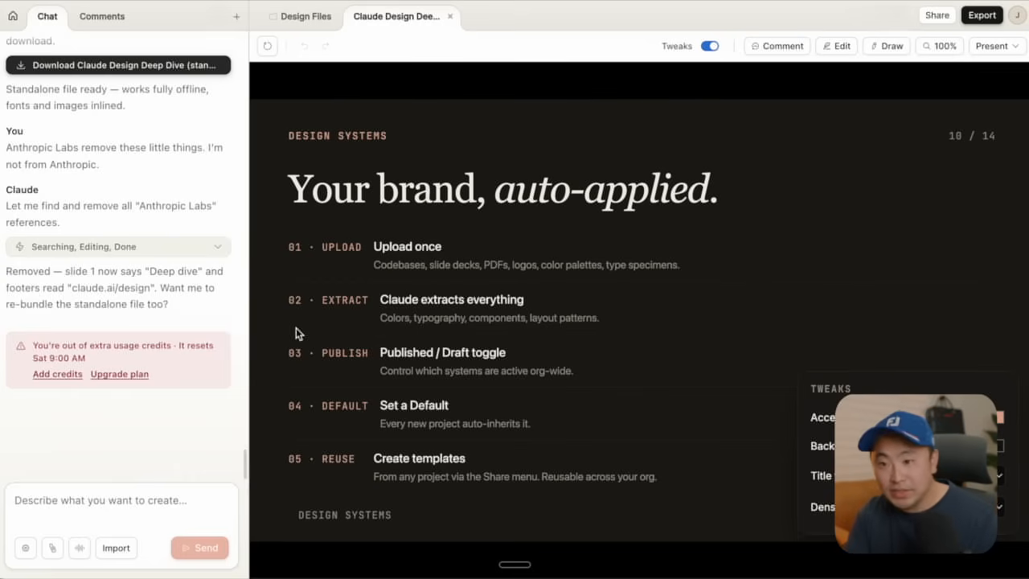
# Step: Switch to the Claude Code terminal and run the /context command
pyautogui.press('super+Tab')
pyautogui.press('super+Tab')
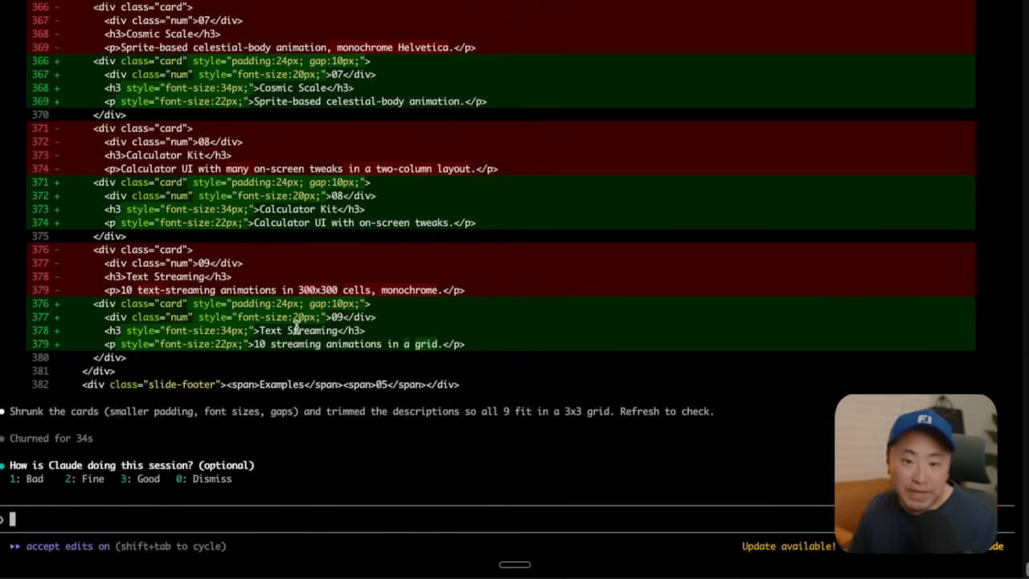
pyautogui.press('super+Tab')
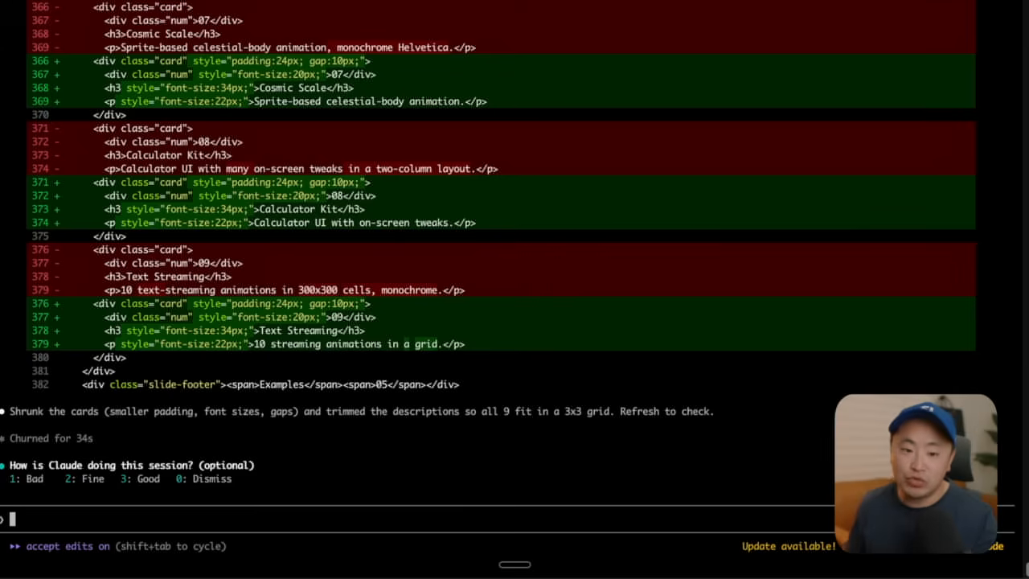
pyautogui.write('/')
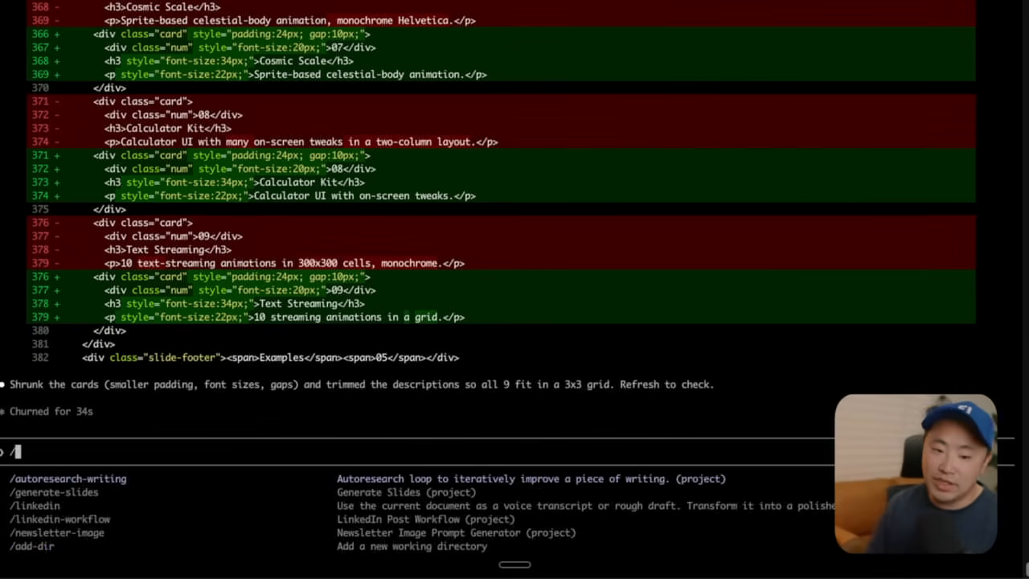
pyautogui.write('context')
pyautogui.press('Return')
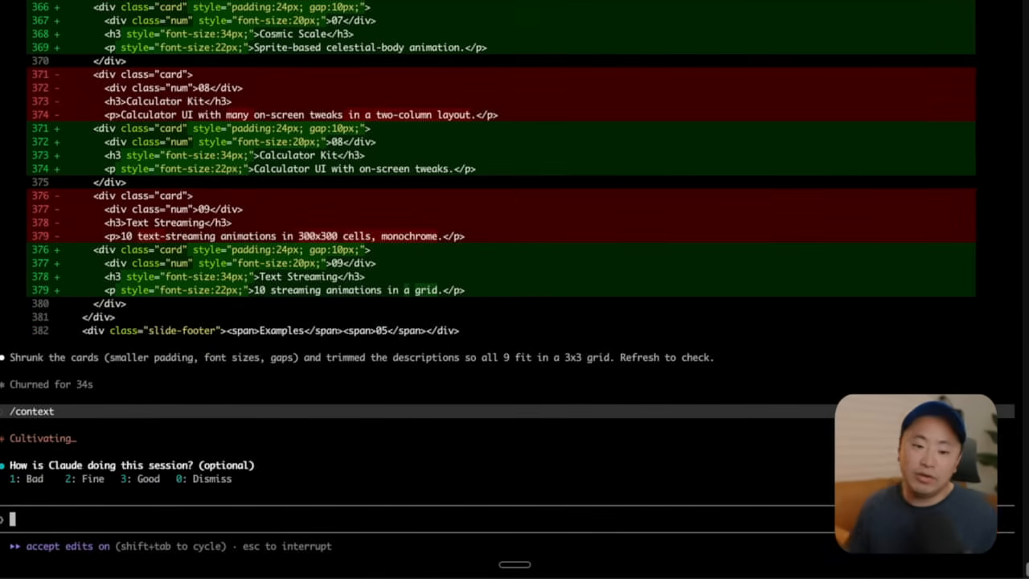